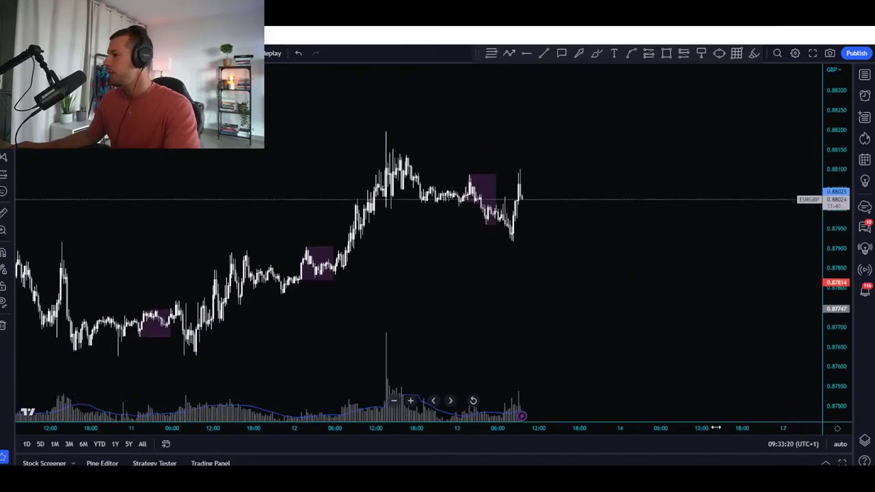
Mark the high and low of the 13 April shaded session box with horizontal trend lines at about 0.88086 and 0.87961
{"action": "mouse_move", "coordinate": [708, 429]}
{"action": "left_mouse_down"}
{"action": "mouse_move", "coordinate": [726, 426]}
{"action": "mouse_move", "coordinate": [697, 438]}
{"action": "left_mouse_up"}
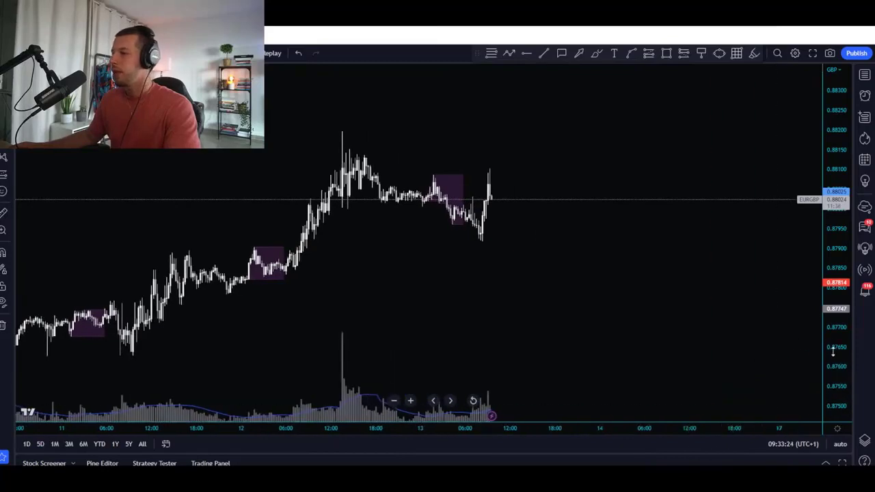
{"action": "left_click_drag", "start_coordinate": [833, 351], "coordinate": [798, 307]}
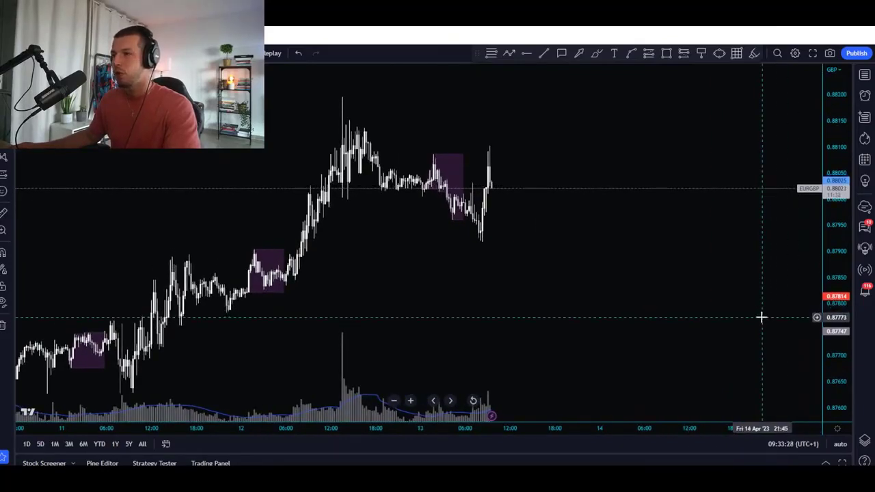
{"action": "left_click_drag", "start_coordinate": [835, 316], "coordinate": [814, 275]}
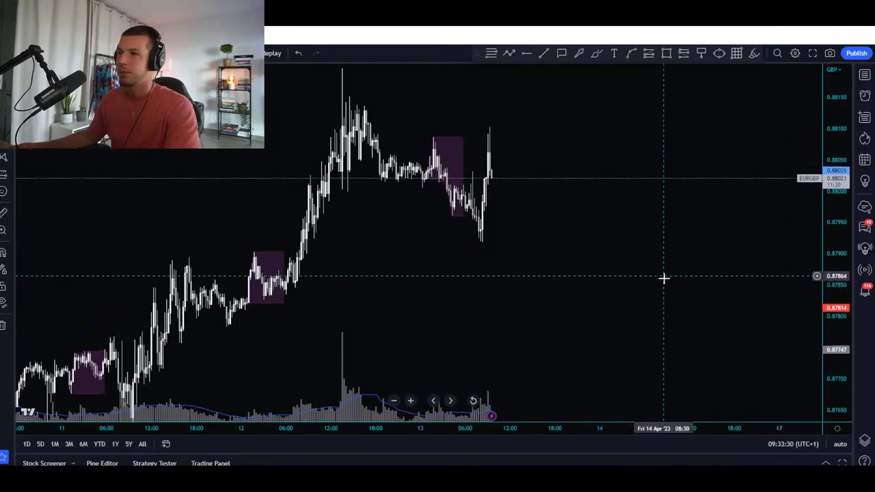
{"action": "left_click_drag", "start_coordinate": [664, 278], "coordinate": [683, 312]}
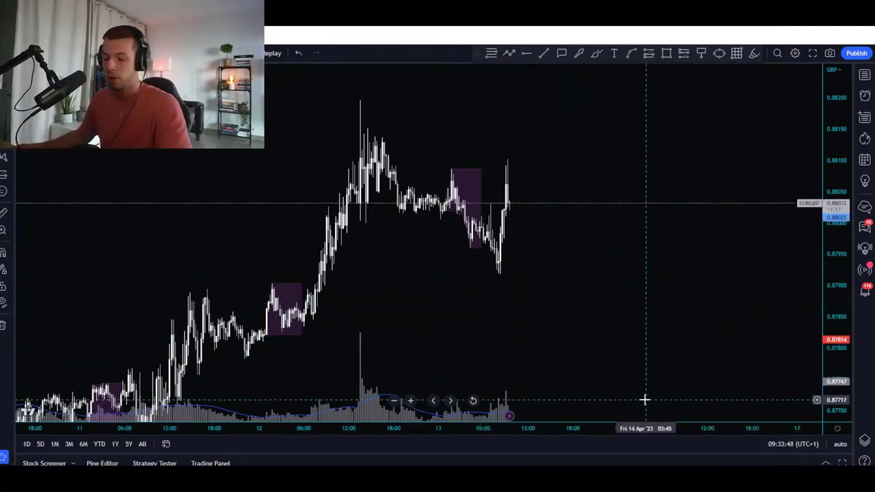
{"action": "left_click_drag", "start_coordinate": [677, 430], "coordinate": [662, 429]}
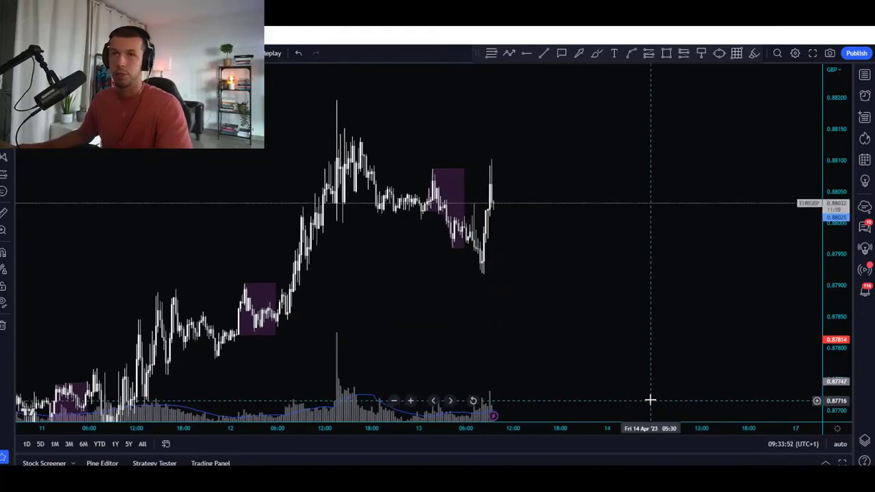
{"action": "left_click_drag", "start_coordinate": [510, 314], "coordinate": [558, 311]}
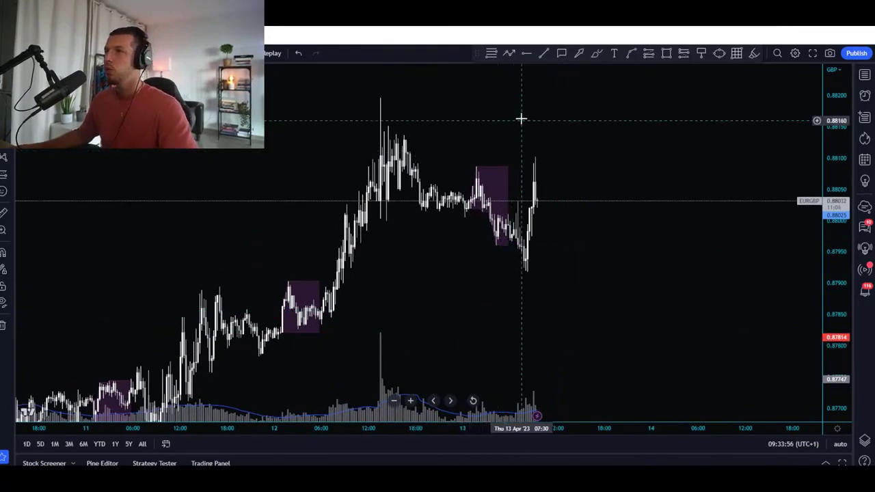
{"action": "left_click", "coordinate": [544, 52]}
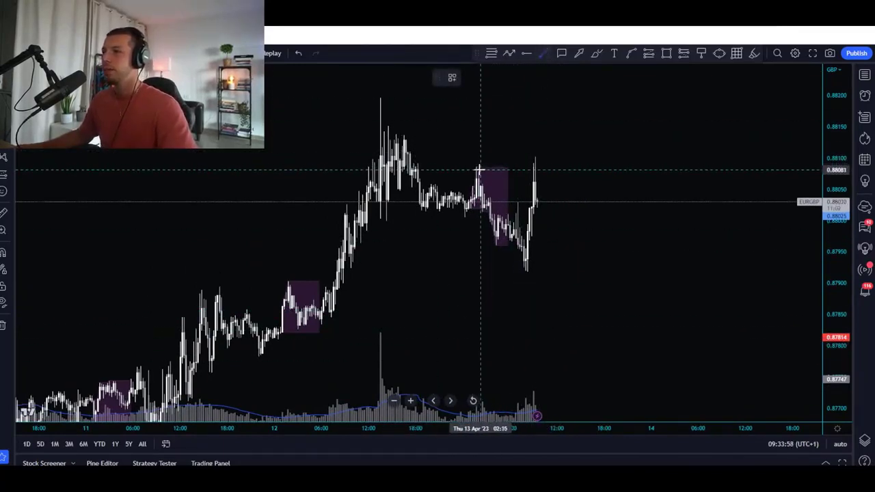
{"action": "left_click", "coordinate": [477, 167]}
{"action": "left_click", "coordinate": [522, 166]}
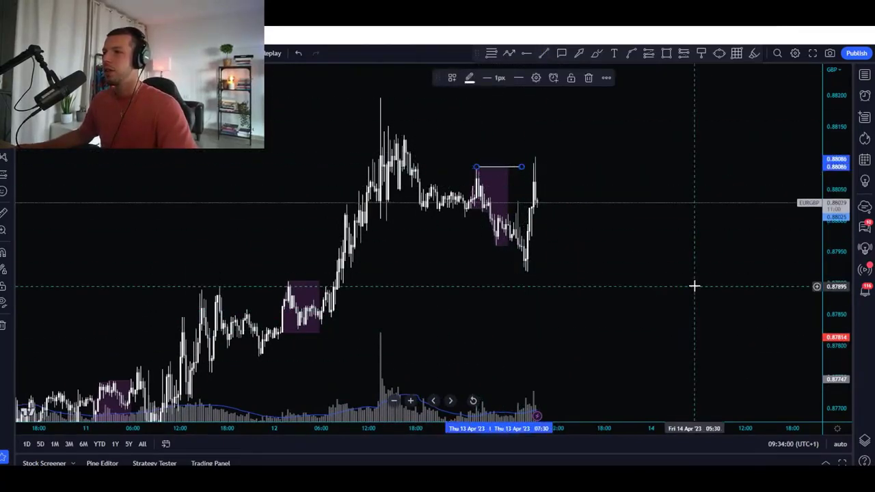
{"action": "left_click", "coordinate": [545, 54]}
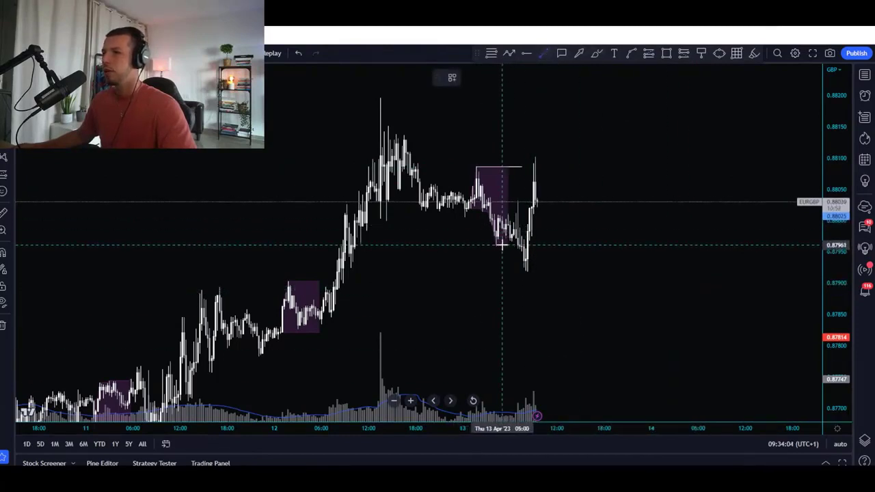
{"action": "left_click", "coordinate": [522, 244]}
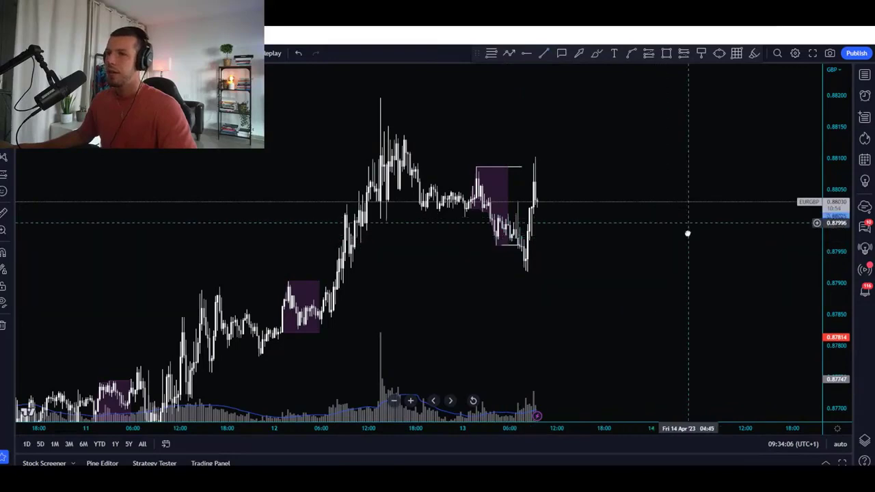
Draw a horizontal trend line from the 12 April peak at about 0.88196, extending it past the latest candles
{"action": "left_click_drag", "start_coordinate": [432, 238], "coordinate": [465, 185]}
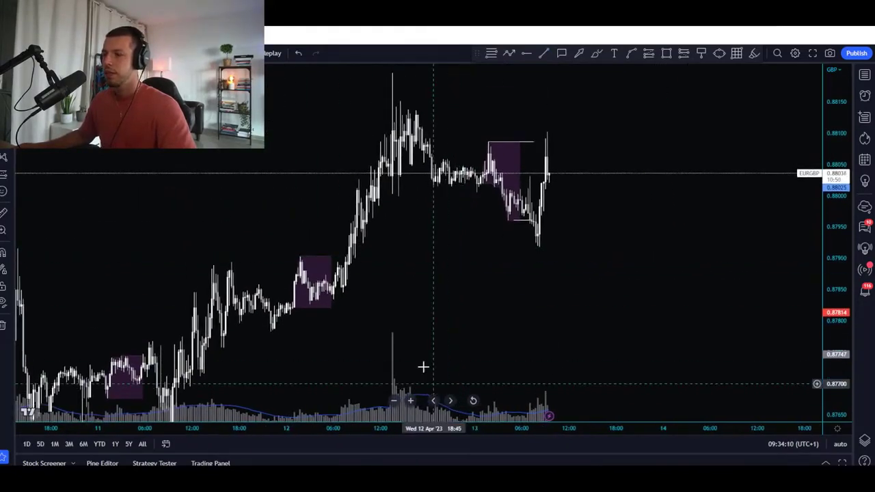
{"action": "left_click_drag", "start_coordinate": [435, 212], "coordinate": [403, 283]}
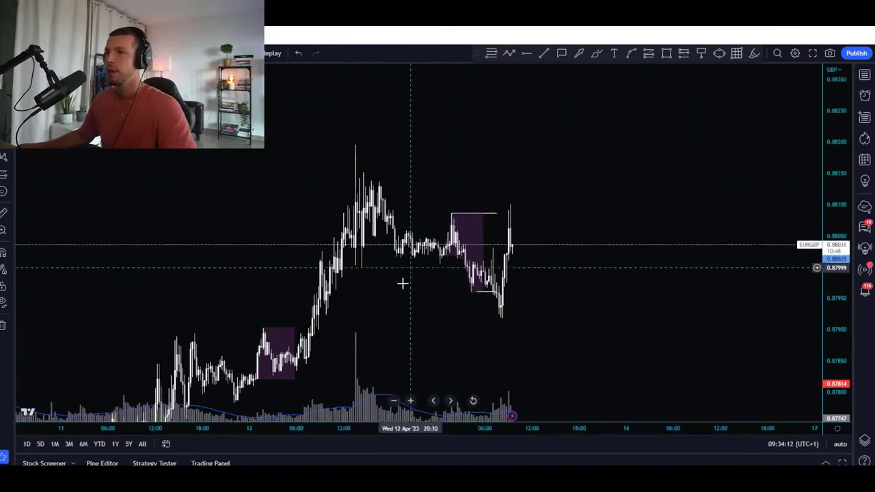
{"action": "left_click", "coordinate": [546, 55]}
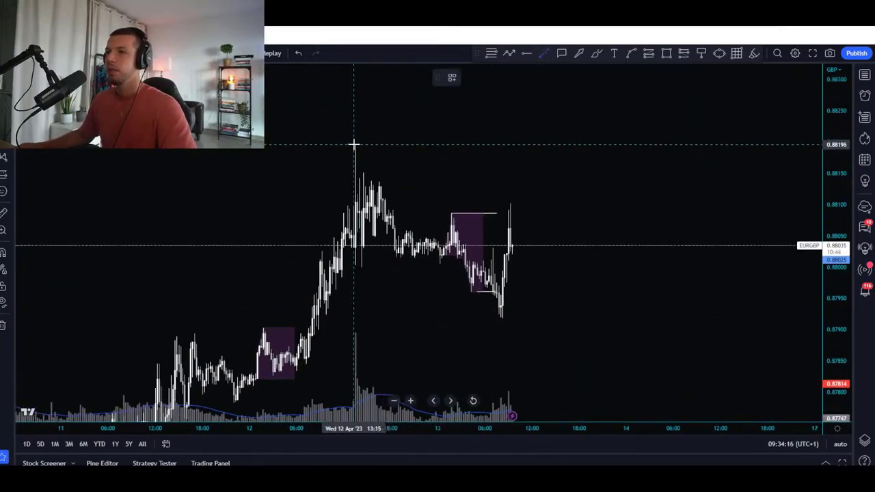
{"action": "left_click", "coordinate": [354, 144]}
{"action": "left_click", "coordinate": [578, 157]}
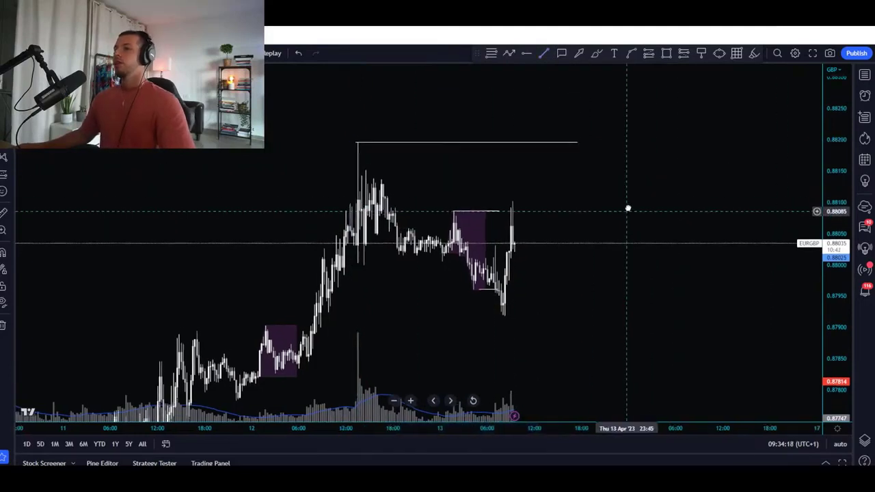
Switch the EURGBP chart to the 1-minute interval
{"action": "left_click_drag", "start_coordinate": [628, 209], "coordinate": [635, 199]}
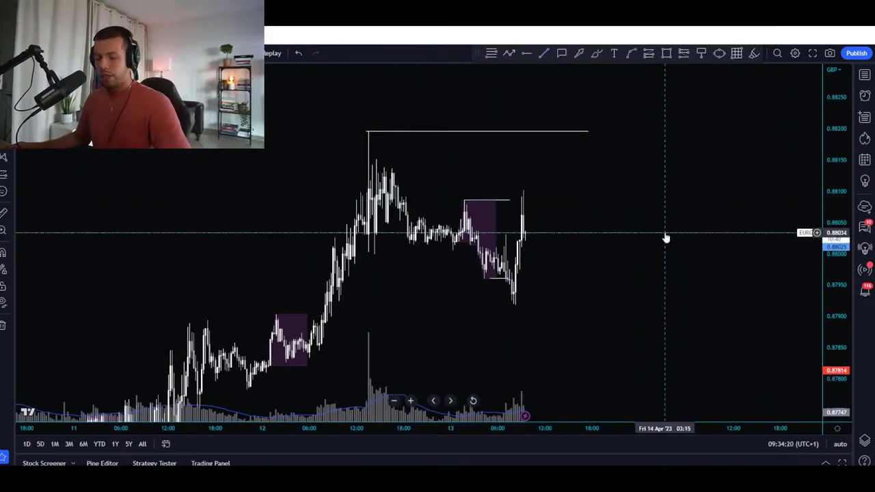
{"action": "scroll", "coordinate": [725, 426], "scroll_direction": "up", "scroll_amount": 3}
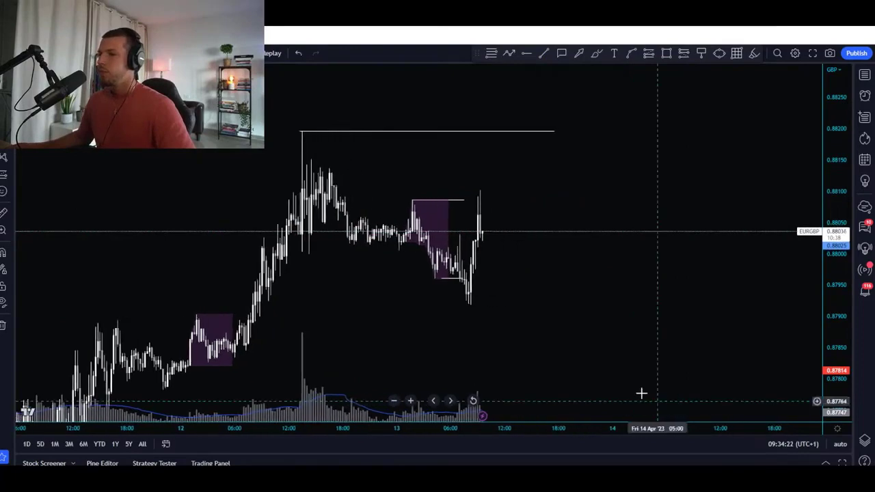
{"action": "left_click_drag", "start_coordinate": [641, 394], "coordinate": [725, 351]}
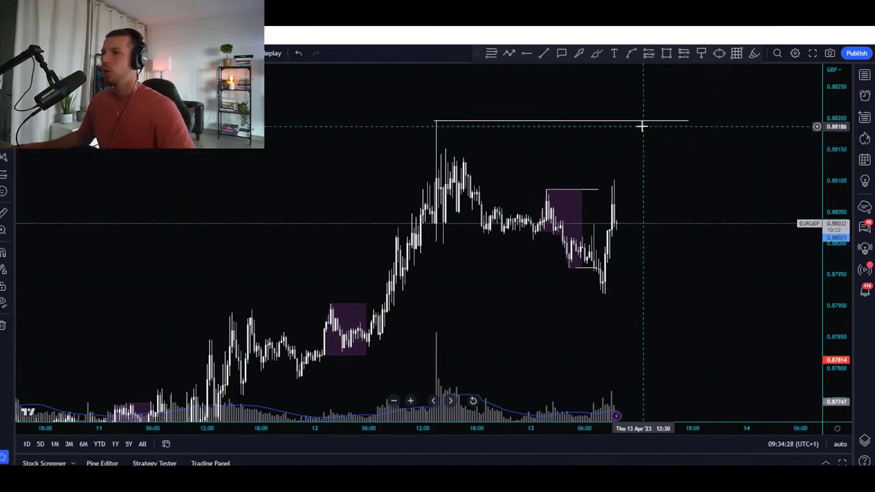
{"action": "left_click_drag", "start_coordinate": [669, 99], "coordinate": [633, 119]}
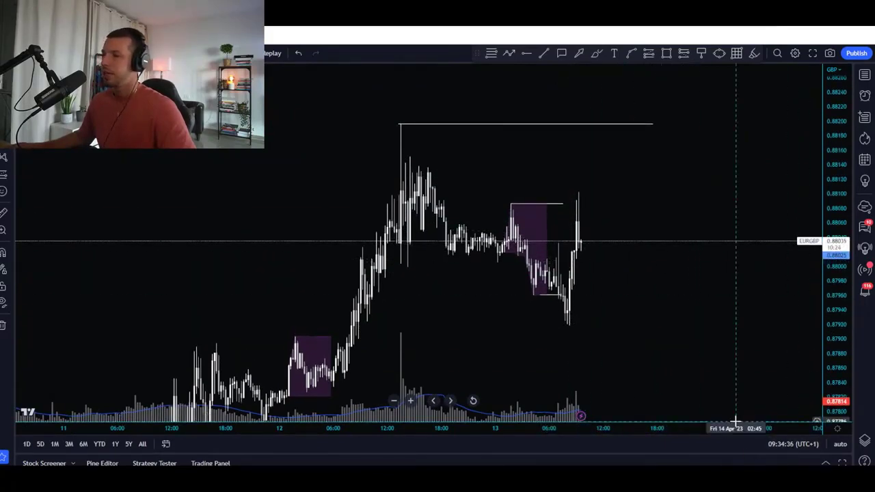
{"action": "scroll", "coordinate": [736, 422], "scroll_direction": "up", "scroll_amount": 3}
{"action": "left_click_drag", "start_coordinate": [629, 312], "coordinate": [718, 229]}
{"action": "type", "text": "1"}
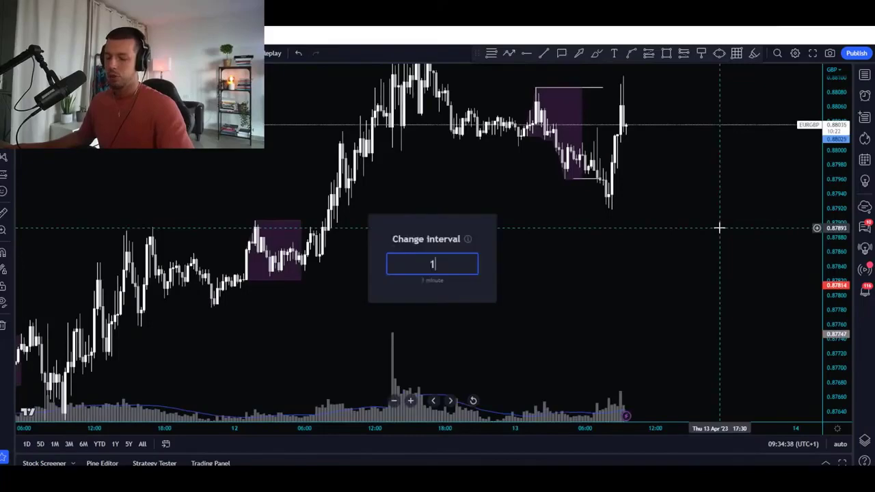
{"action": "key", "text": "Return"}
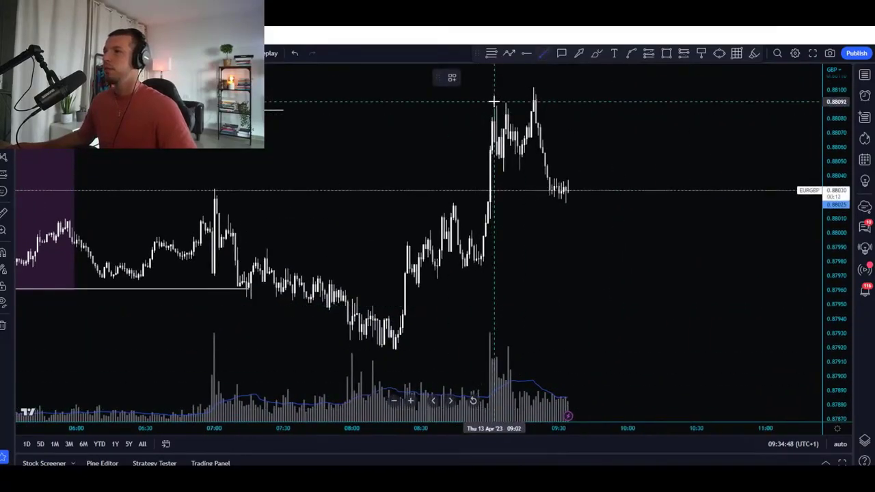
Mark the range formed after 09:00 on 13 April with horizontal trend lines at its high, about 0.88092, and low, about 0.88042
{"action": "left_click", "coordinate": [529, 103]}
{"action": "left_click", "coordinate": [542, 54]}
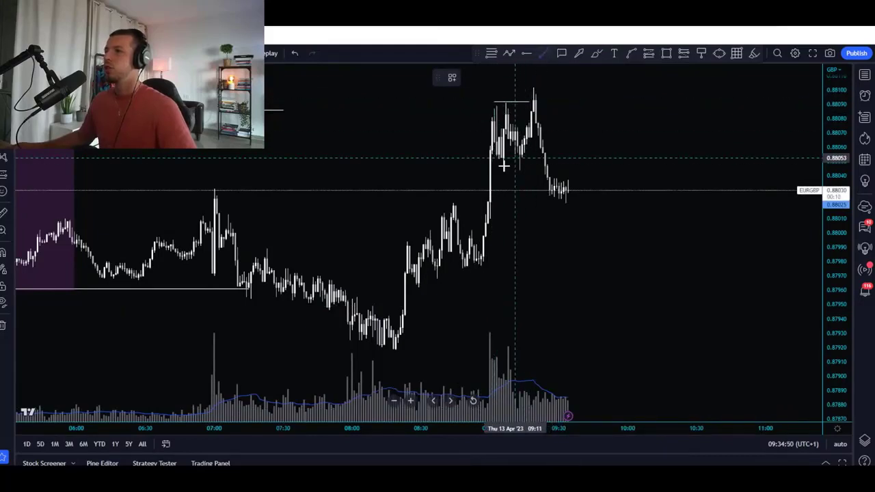
{"action": "left_click", "coordinate": [502, 173]}
{"action": "left_click", "coordinate": [541, 174]}
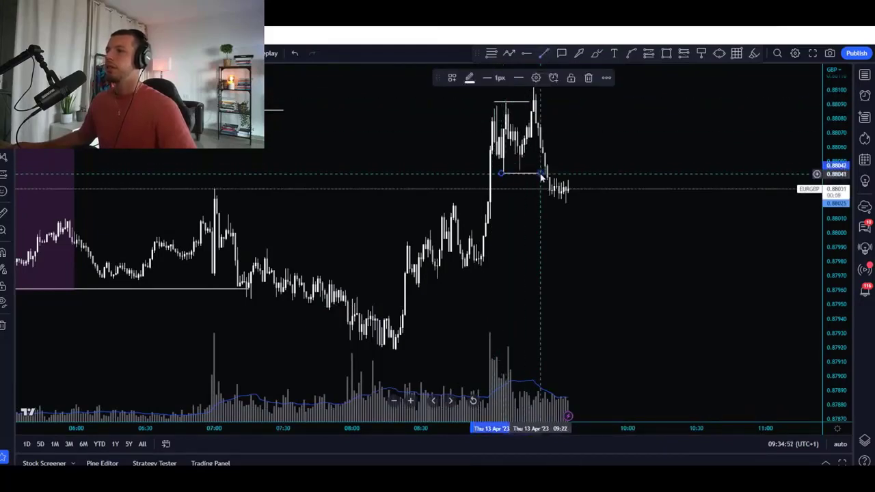
{"action": "right_click", "coordinate": [542, 175]}
{"action": "mouse_move", "coordinate": [594, 218]}
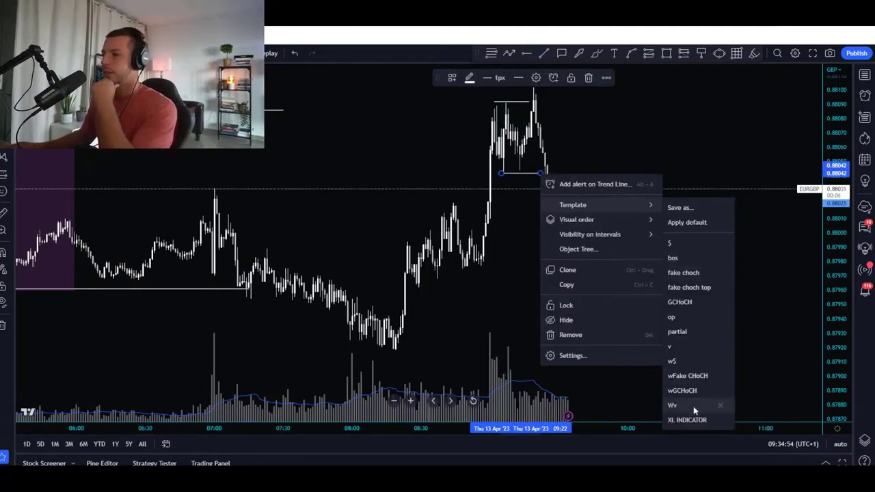
{"action": "left_click", "coordinate": [787, 333]}
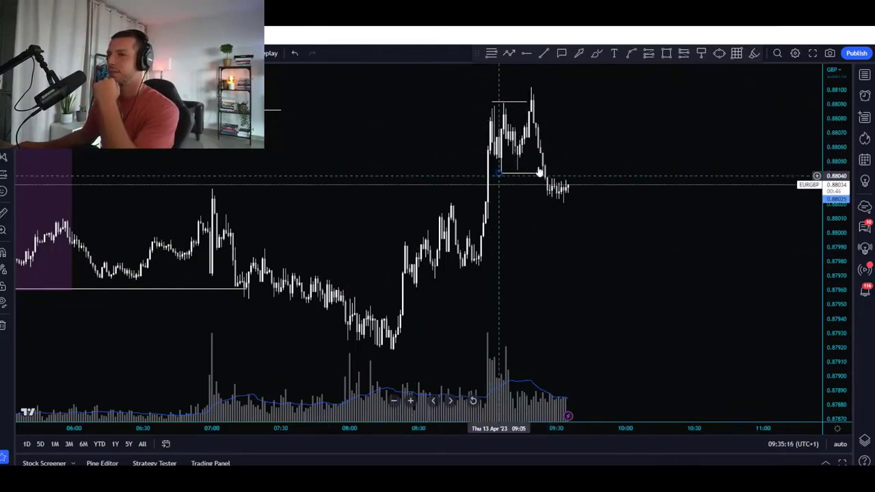
Extend the session-high trend line at 0.88086 to 08:58 on 13 April, where price breaks through it
{"action": "left_click_drag", "start_coordinate": [661, 246], "coordinate": [561, 266]}
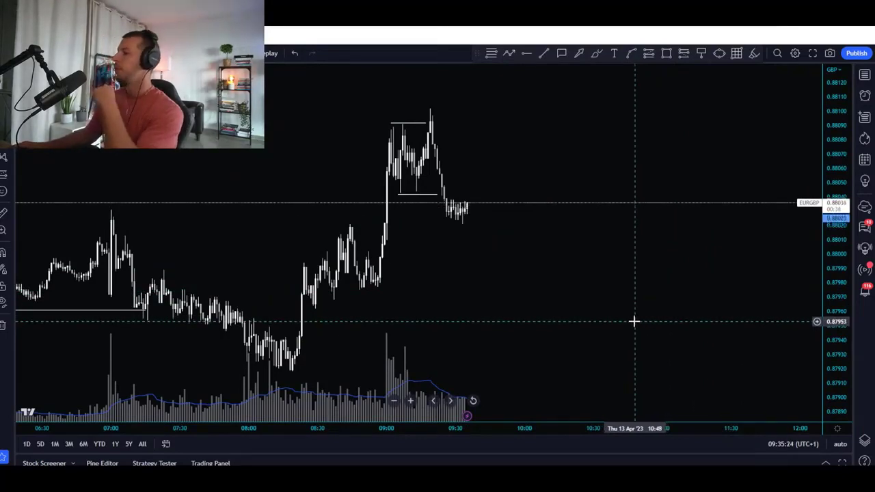
{"action": "left_click_drag", "start_coordinate": [514, 319], "coordinate": [579, 301]}
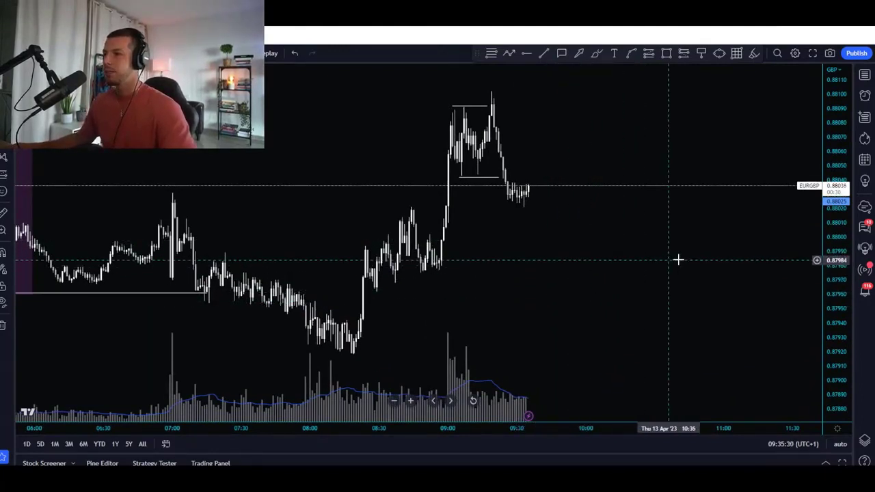
{"action": "mouse_move", "coordinate": [830, 249]}
{"action": "left_mouse_down"}
{"action": "mouse_move", "coordinate": [812, 307]}
{"action": "mouse_move", "coordinate": [687, 453]}
{"action": "mouse_move", "coordinate": [705, 431]}
{"action": "mouse_move", "coordinate": [773, 441]}
{"action": "left_mouse_up"}
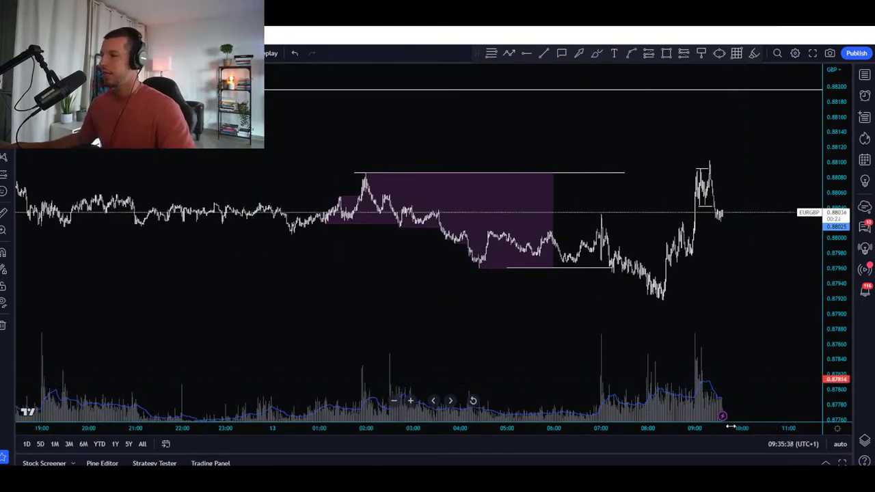
{"action": "left_click_drag", "start_coordinate": [728, 420], "coordinate": [588, 335]}
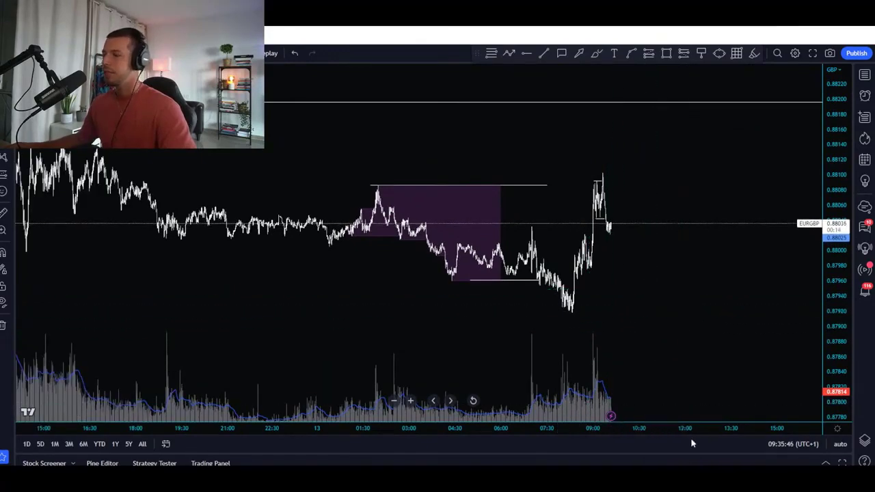
{"action": "left_click_drag", "start_coordinate": [695, 429], "coordinate": [786, 369]}
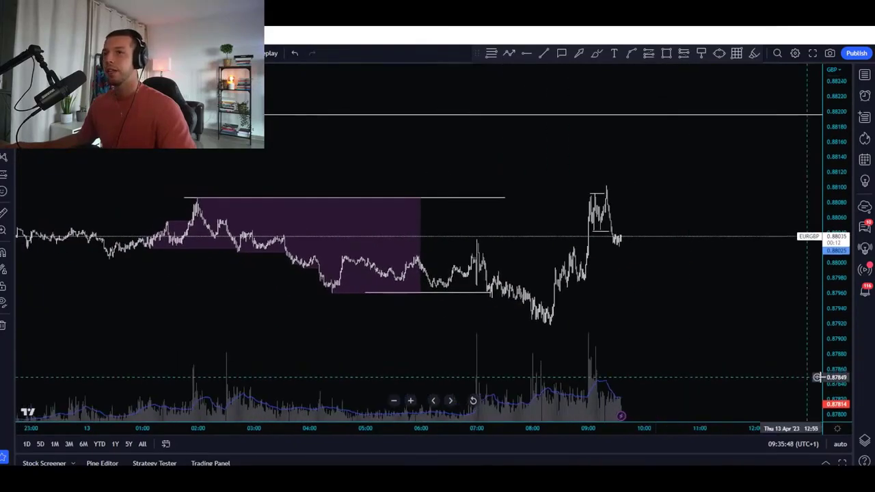
{"action": "left_click_drag", "start_coordinate": [828, 393], "coordinate": [774, 227]}
{"action": "scroll", "coordinate": [727, 277], "scroll_direction": "up", "scroll_amount": 2}
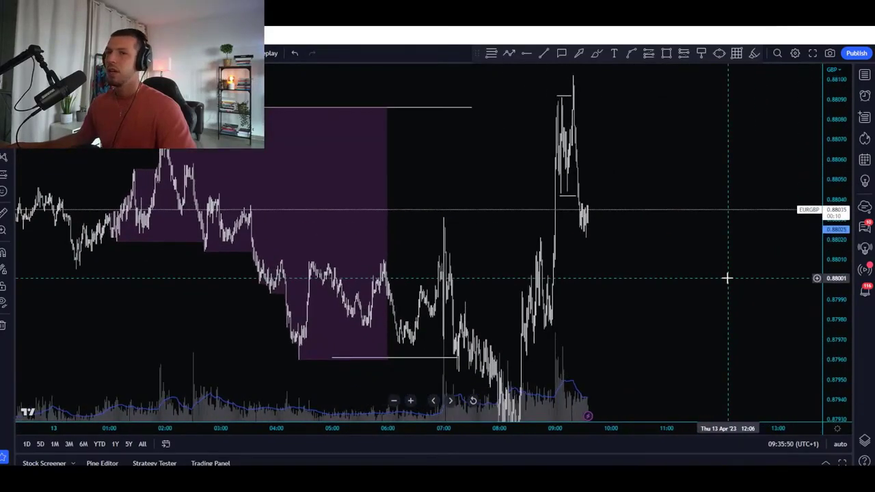
{"action": "left_click", "coordinate": [471, 107]}
{"action": "left_click_drag", "start_coordinate": [471, 107], "coordinate": [554, 109]}
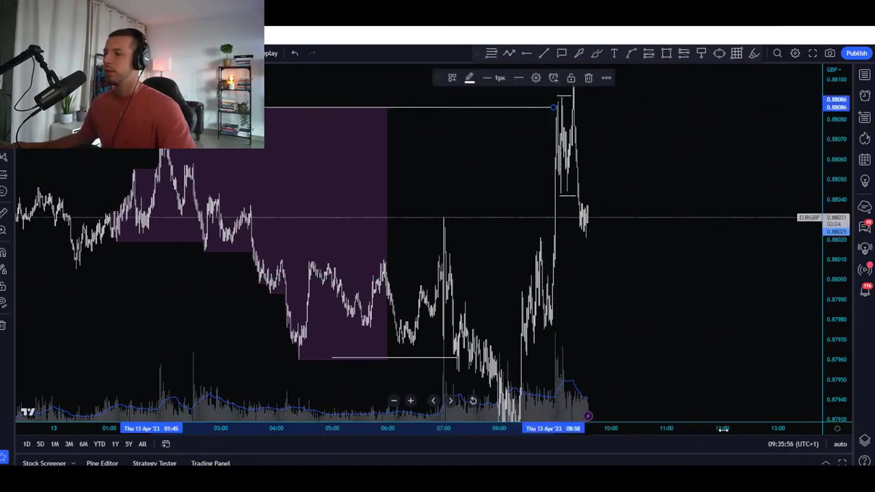
Draw a Gann box below current price from about 0.88022 to 0.88009, spanning 09:00 to about 09:59 on 13 April
{"action": "scroll", "coordinate": [602, 409], "scroll_direction": "up", "scroll_amount": 3}
{"action": "left_click_drag", "start_coordinate": [451, 299], "coordinate": [657, 301]}
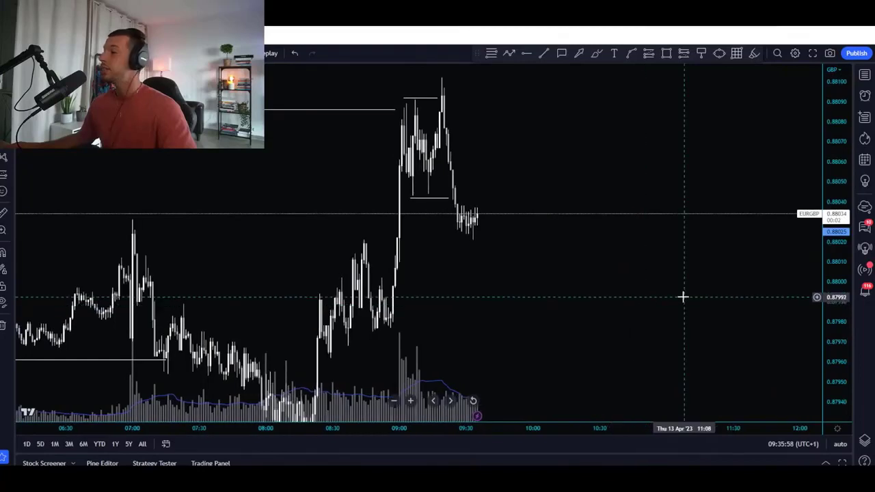
{"action": "scroll", "coordinate": [834, 270], "scroll_direction": "down", "scroll_amount": 3}
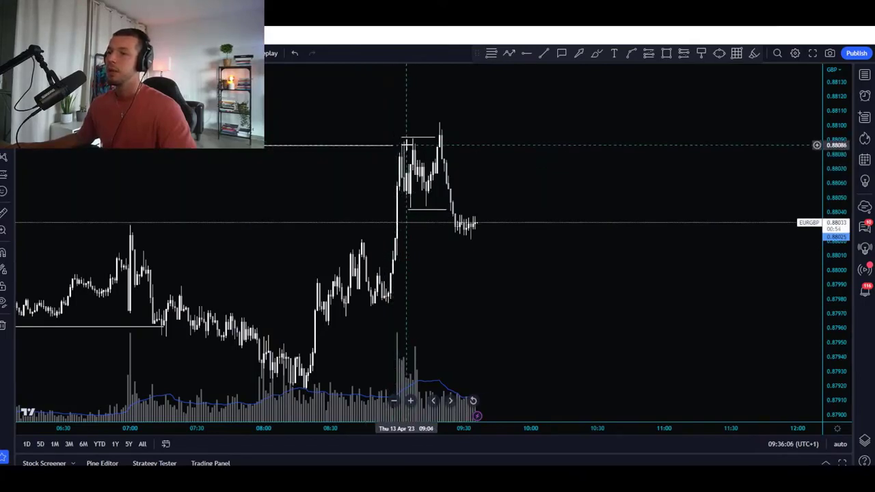
{"action": "left_click", "coordinate": [738, 54]}
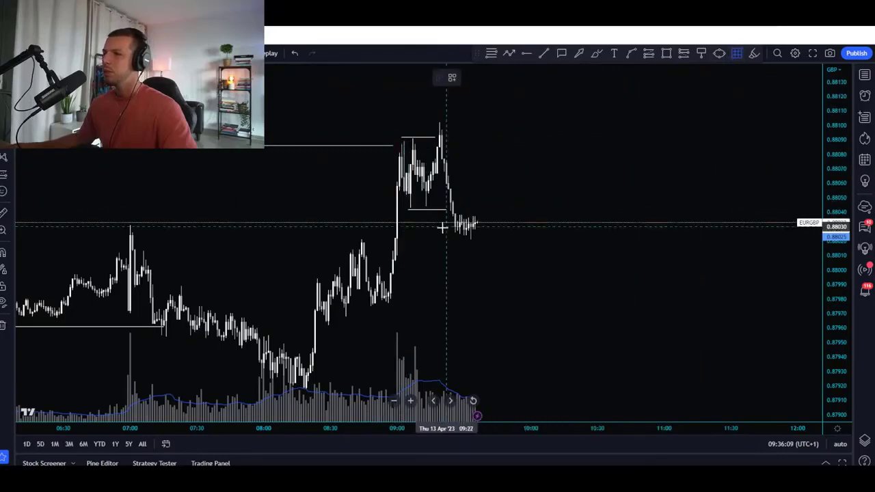
{"action": "left_click", "coordinate": [396, 239]}
{"action": "left_click", "coordinate": [528, 257]}
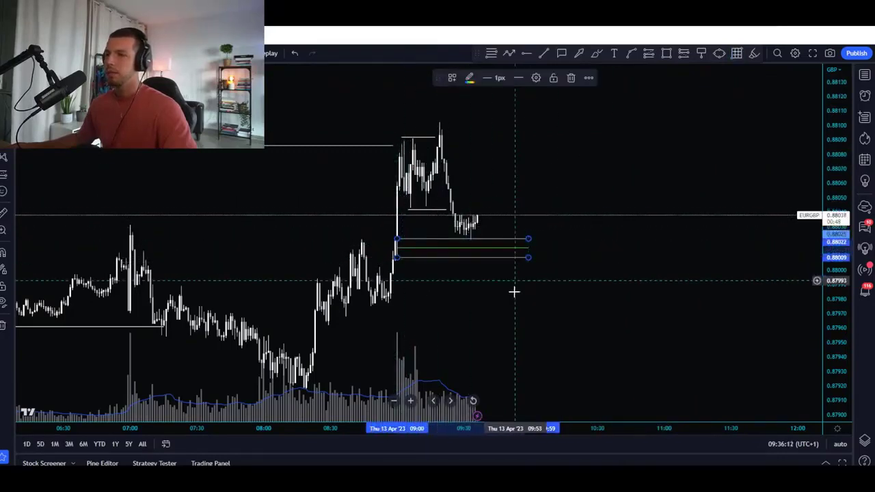
Raise the Gann box's lower edge to about 0.88010
{"action": "left_click", "coordinate": [513, 303]}
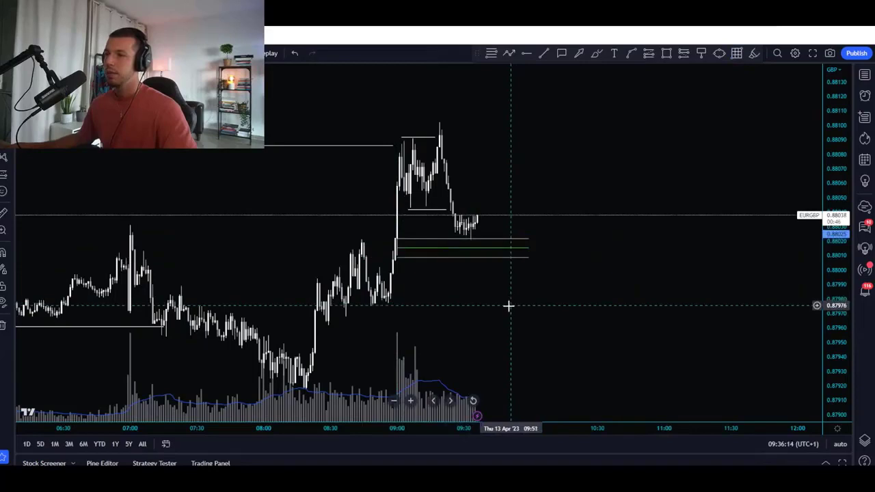
{"action": "left_click", "coordinate": [402, 259]}
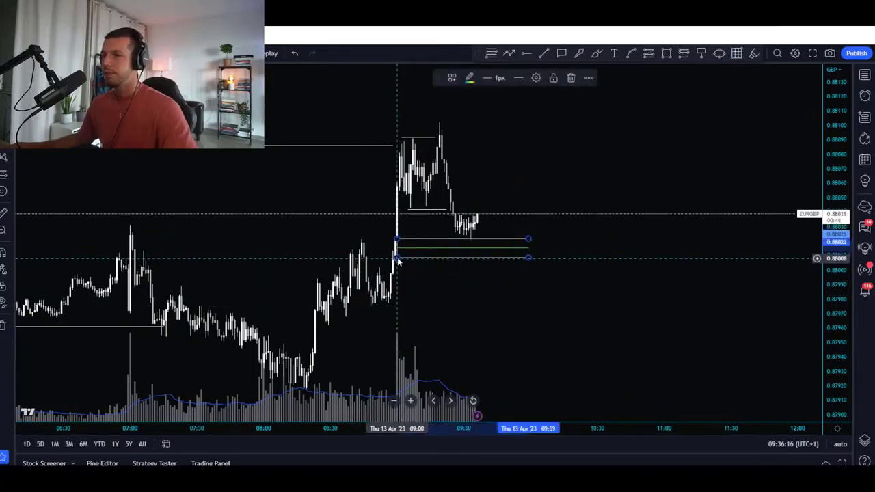
{"action": "left_click_drag", "start_coordinate": [401, 258], "coordinate": [403, 256]}
{"action": "left_click", "coordinate": [684, 303]}
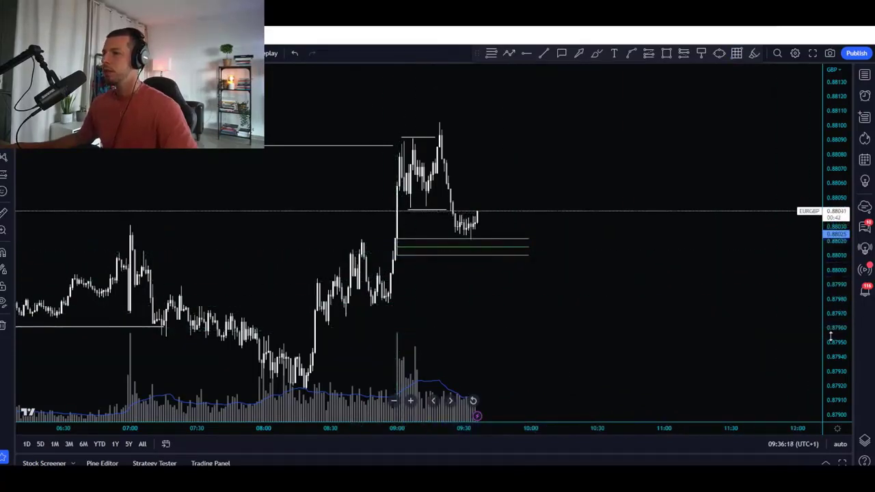
Apply the wFake CHoCH template to the trend line marking the low of the range formed after 09:00
{"action": "left_click_drag", "start_coordinate": [434, 213], "coordinate": [440, 235]}
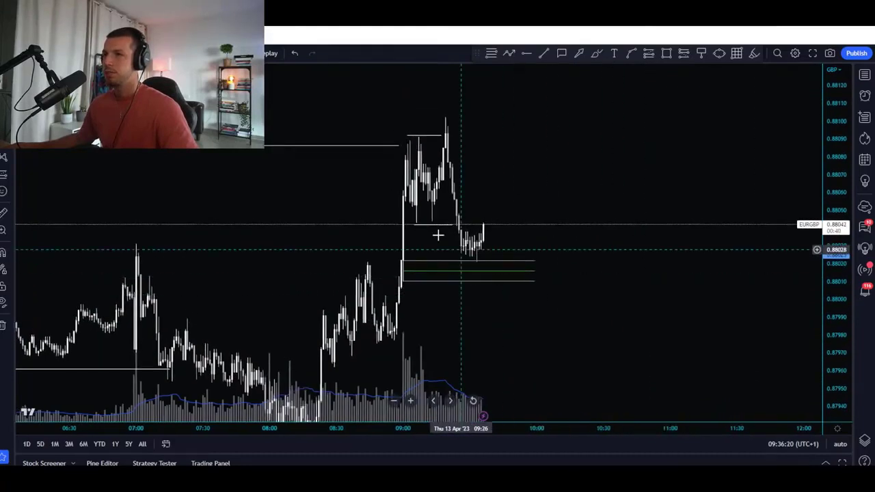
{"action": "right_click", "coordinate": [452, 227]}
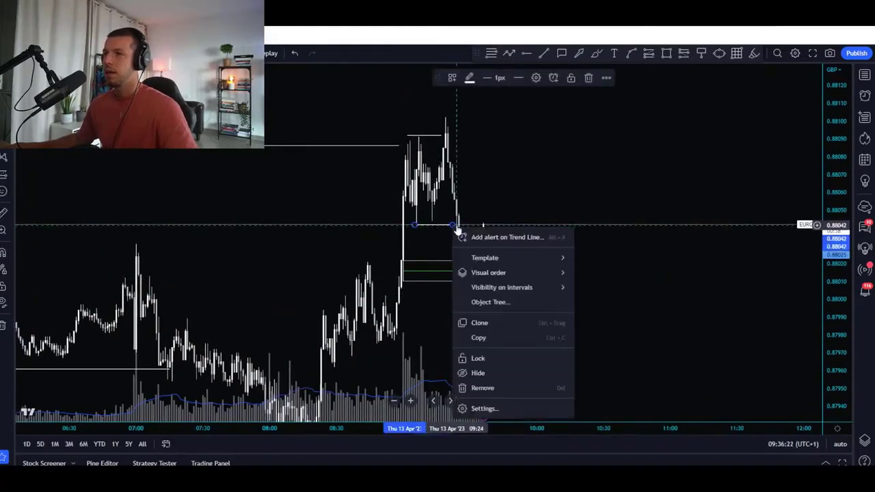
{"action": "mouse_move", "coordinate": [509, 262]}
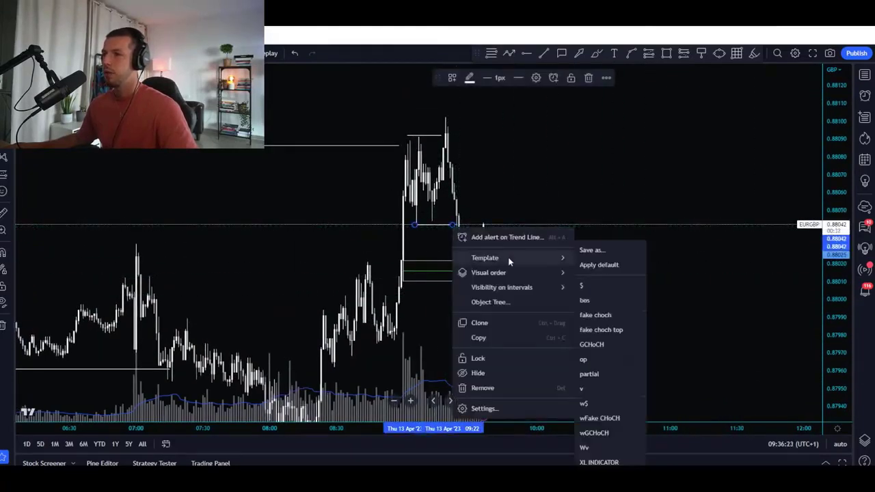
{"action": "left_click", "coordinate": [596, 418]}
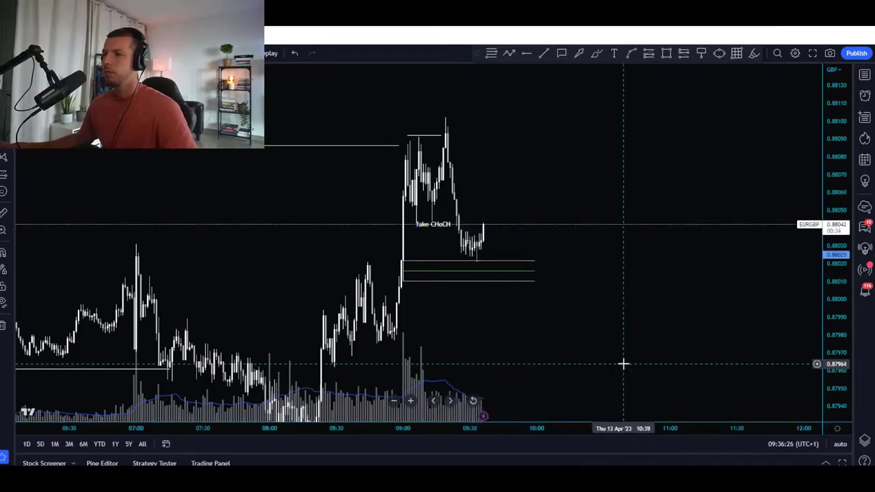
Examine how the latest EURGBP candles approach the Gann box, compared with the earlier shaded session and its marked high and low
{"action": "left_click_drag", "start_coordinate": [655, 256], "coordinate": [674, 240]}
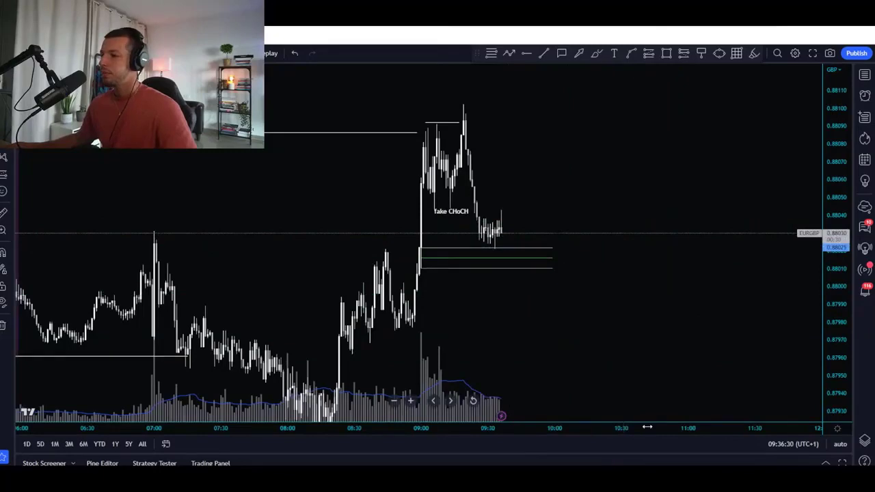
{"action": "left_click_drag", "start_coordinate": [647, 428], "coordinate": [684, 427]}
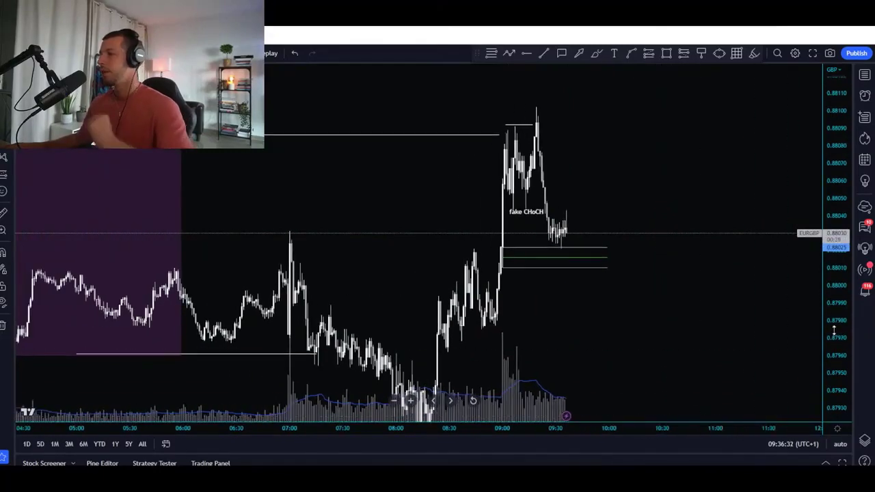
{"action": "left_click_drag", "start_coordinate": [833, 331], "coordinate": [827, 360]}
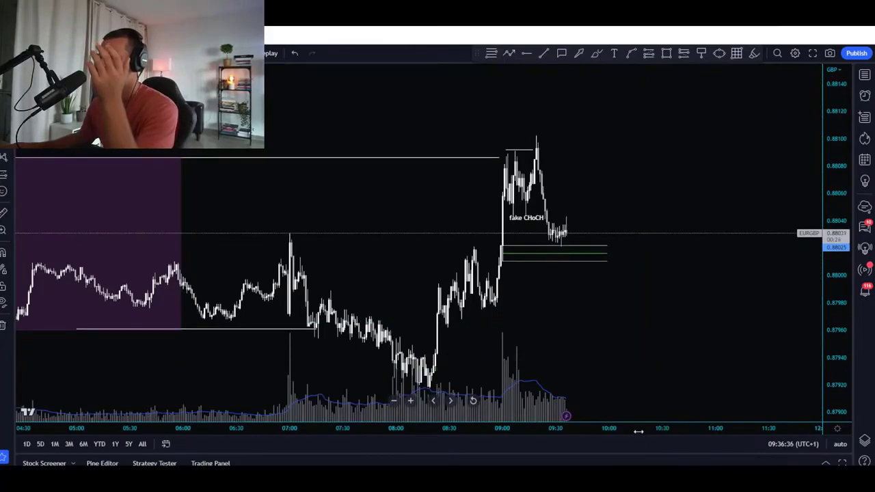
{"action": "left_click_drag", "start_coordinate": [638, 431], "coordinate": [683, 435]}
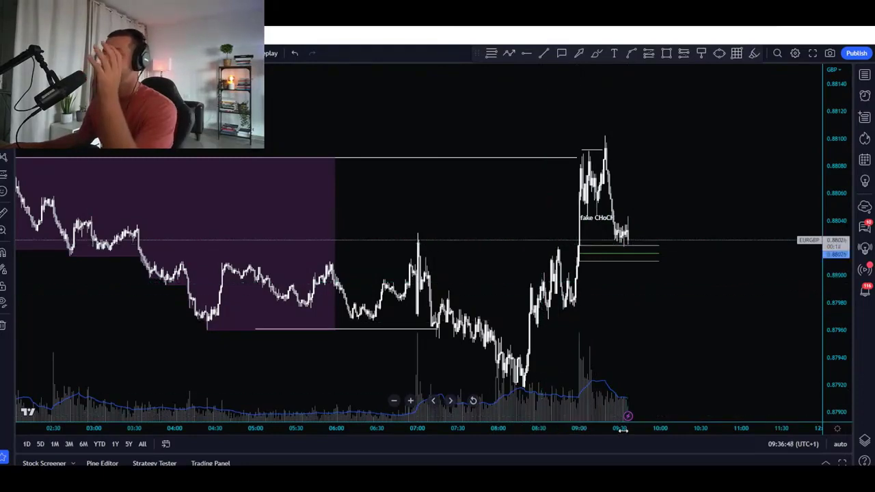
{"action": "left_click_drag", "start_coordinate": [627, 428], "coordinate": [596, 421]}
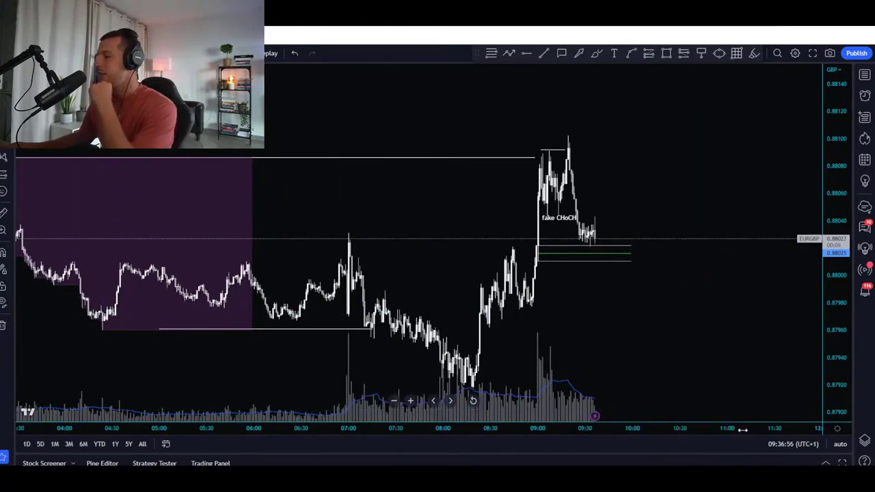
{"action": "left_click_drag", "start_coordinate": [743, 429], "coordinate": [737, 442]}
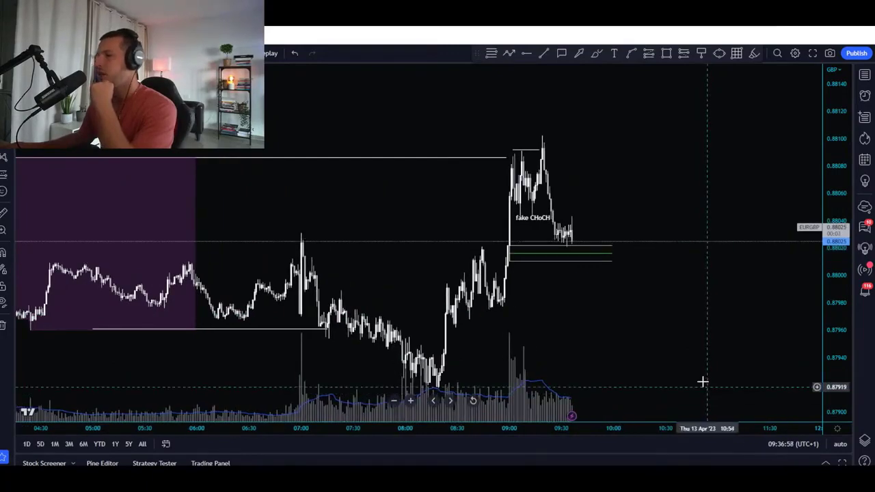
{"action": "left_click_drag", "start_coordinate": [791, 349], "coordinate": [831, 331]}
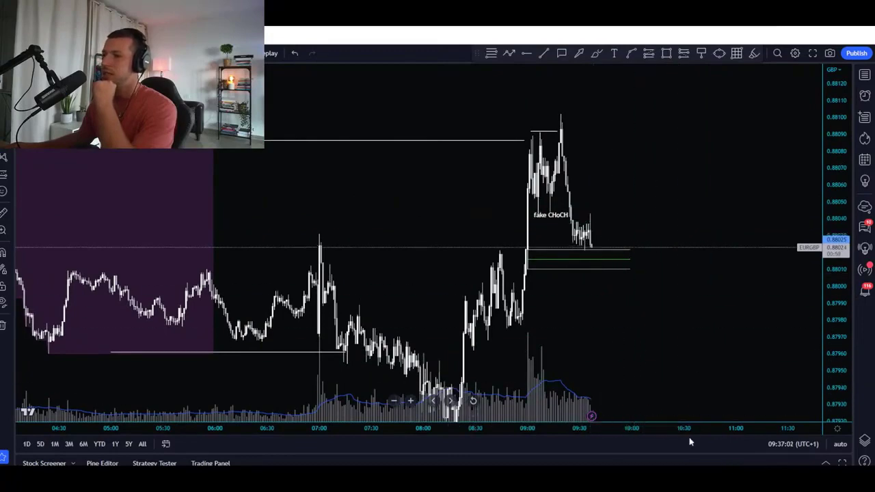
{"action": "scroll", "coordinate": [645, 342], "scroll_direction": "up", "scroll_amount": 3}
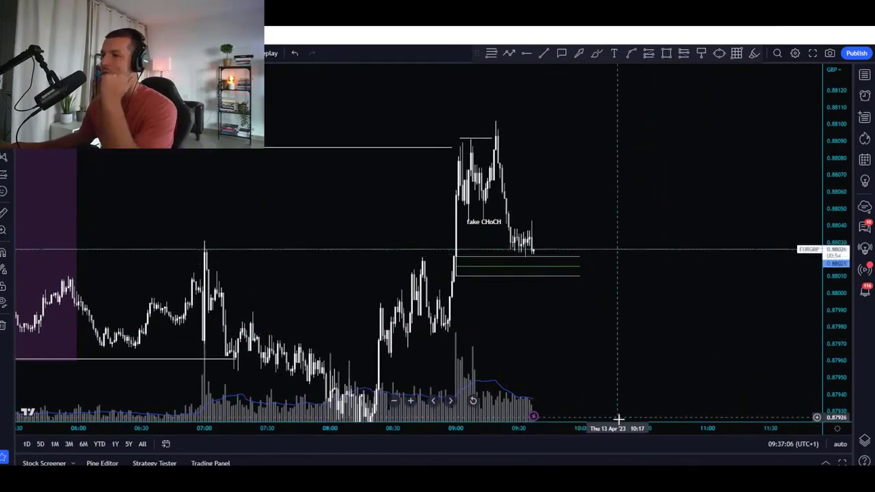
{"action": "left_click_drag", "start_coordinate": [591, 432], "coordinate": [613, 432]}
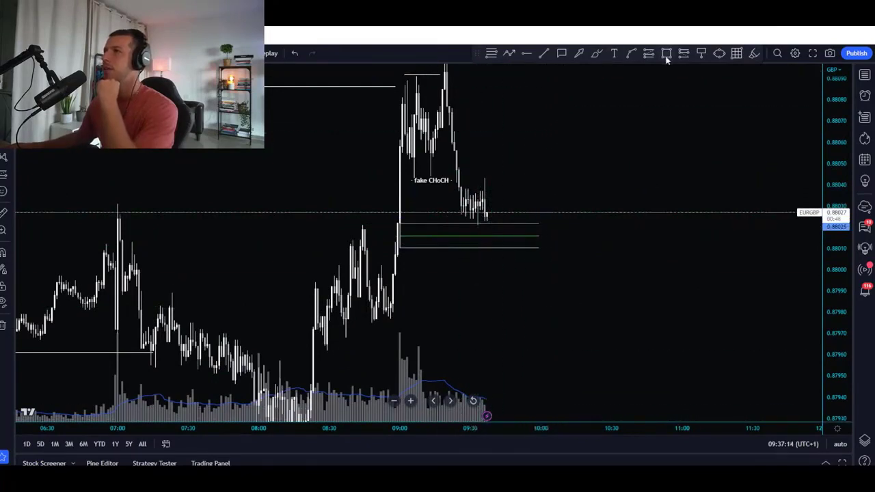
Draw a projected price path dipping into the Gann box at about 0.88017, rising to about 0.88051 and falling back to about 0.88024
{"action": "left_click", "coordinate": [510, 53]}
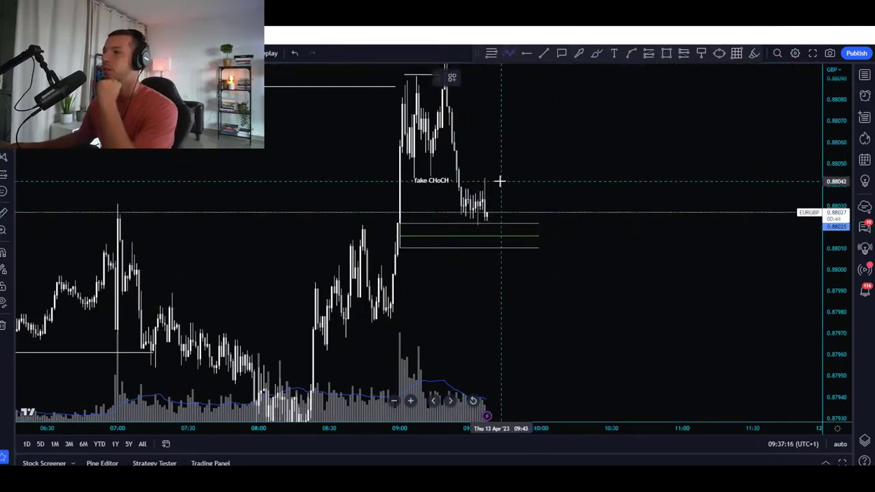
{"action": "left_click", "coordinate": [493, 234]}
{"action": "left_click", "coordinate": [508, 162]}
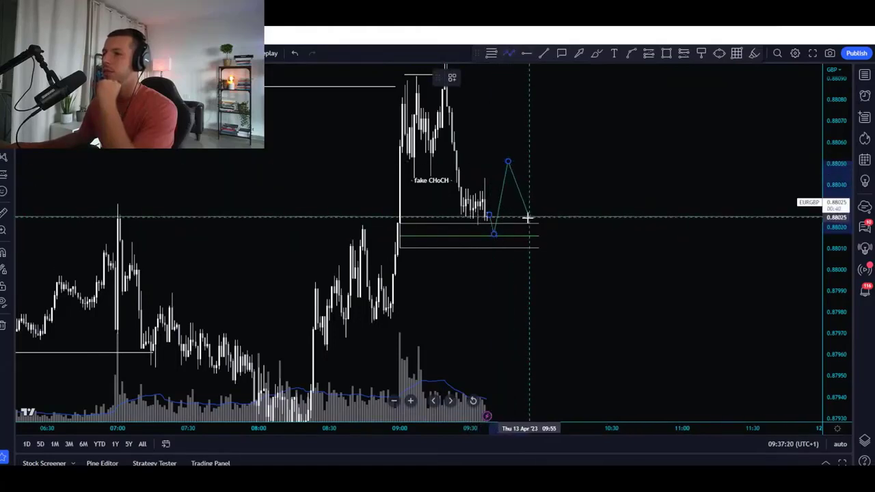
{"action": "double_click", "coordinate": [527, 219]}
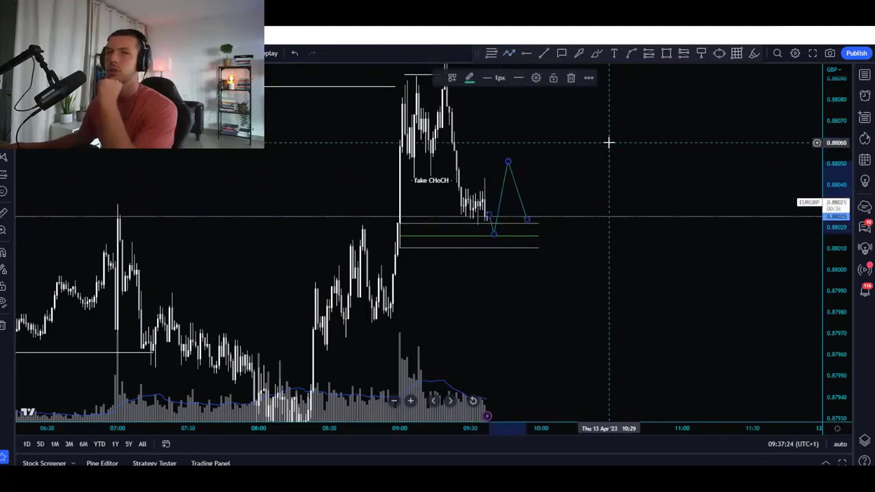
Draw a horizontal trend line at the latest swing high, 0.88043, from 09:36 to about 09:47 on 13 April
{"action": "left_click_drag", "start_coordinate": [605, 149], "coordinate": [710, 140]}
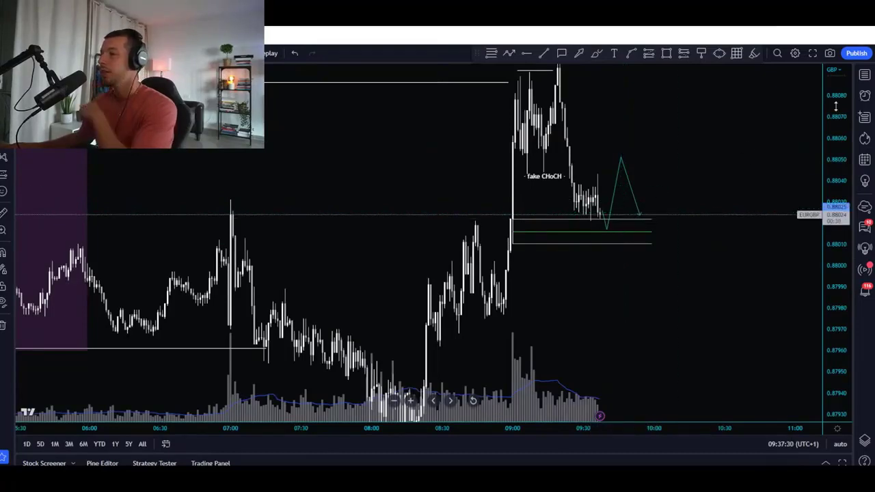
{"action": "left_click_drag", "start_coordinate": [688, 141], "coordinate": [673, 168]}
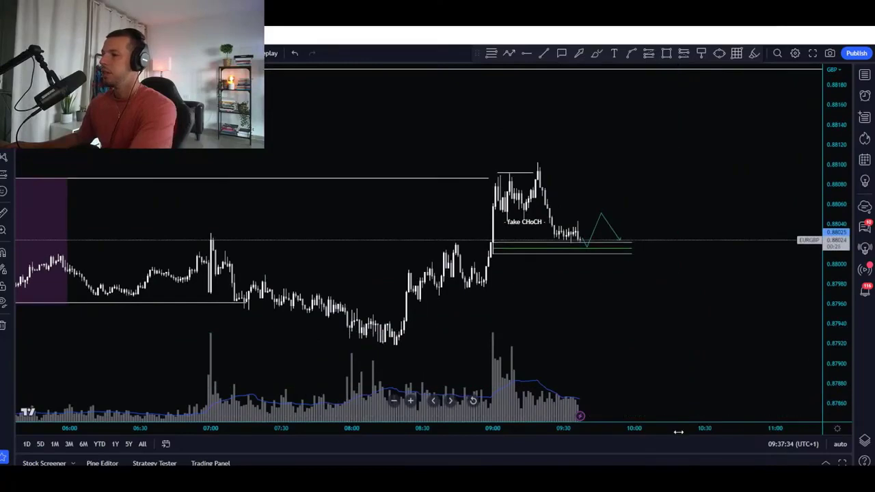
{"action": "scroll", "coordinate": [678, 428], "scroll_direction": "down", "scroll_amount": 5}
{"action": "left_click_drag", "start_coordinate": [748, 367], "coordinate": [674, 355]}
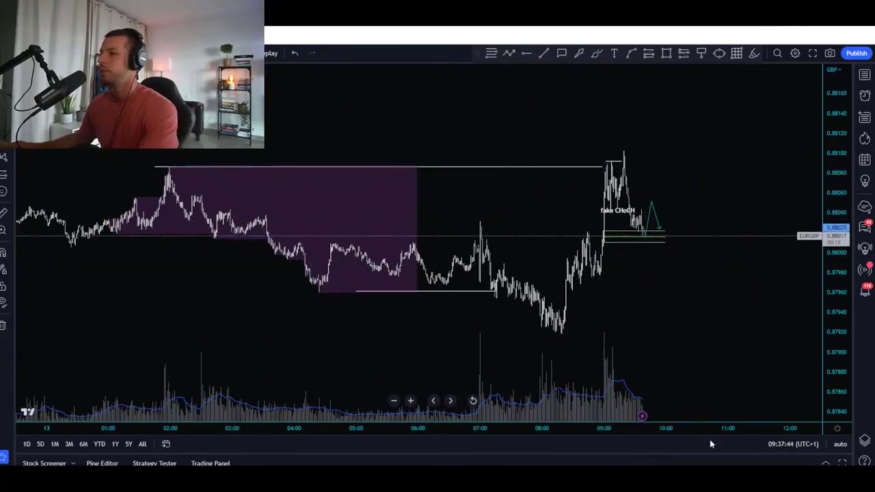
{"action": "left_click_drag", "start_coordinate": [711, 428], "coordinate": [651, 312]}
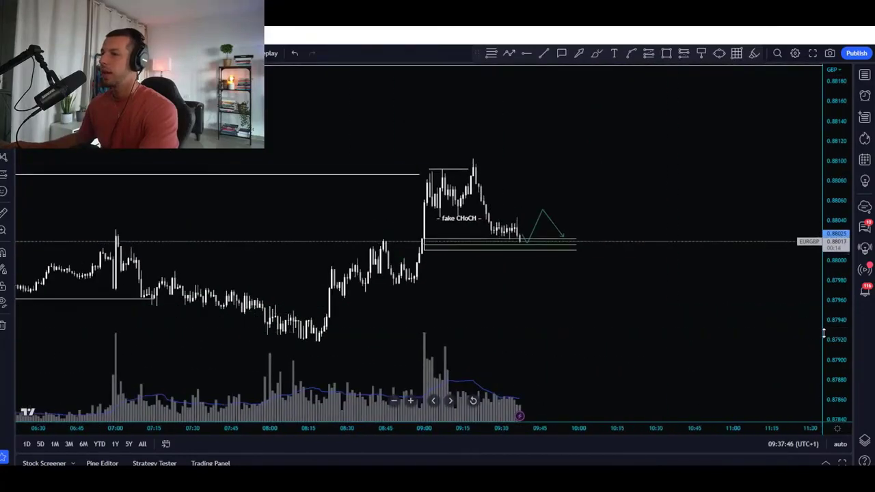
{"action": "left_click_drag", "start_coordinate": [822, 331], "coordinate": [645, 205]}
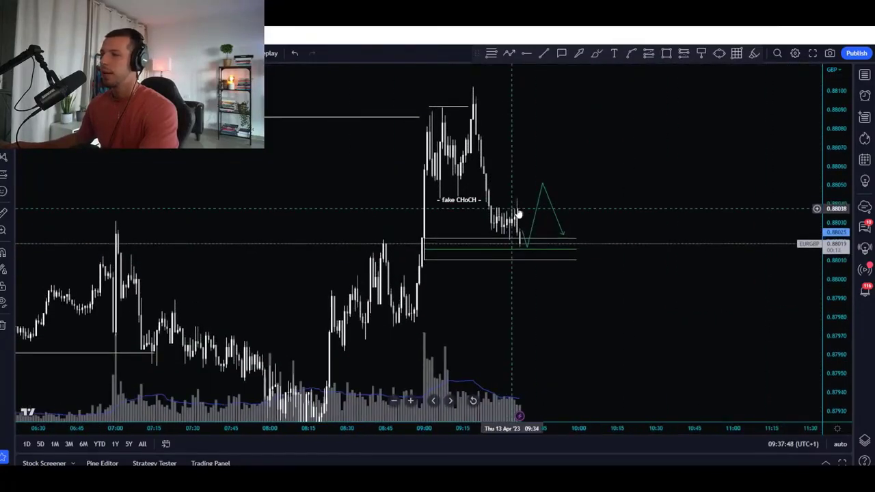
{"action": "left_click", "coordinate": [547, 56]}
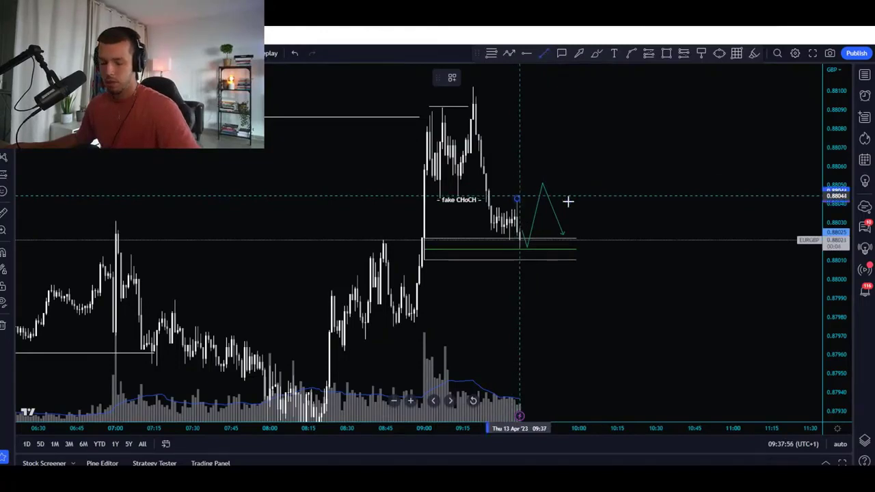
{"action": "left_click", "coordinate": [517, 199]}
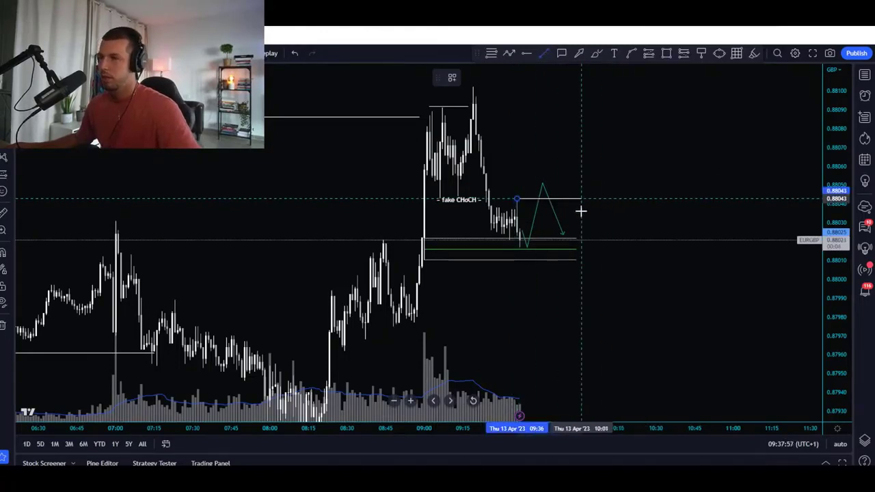
{"action": "left_click", "coordinate": [545, 198]}
{"action": "left_click", "coordinate": [579, 201]}
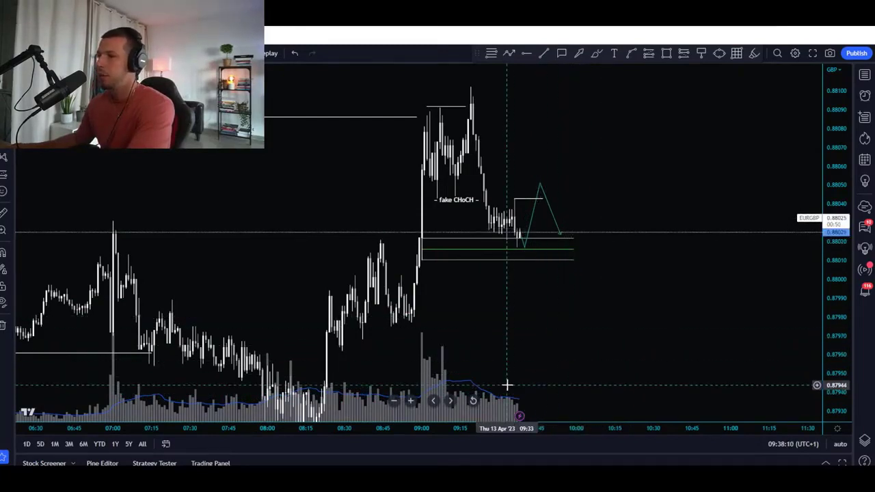
Dock the floating drawing toolbar beside the favourite drawing tools and delete the projected price path
{"action": "left_click", "coordinate": [532, 223]}
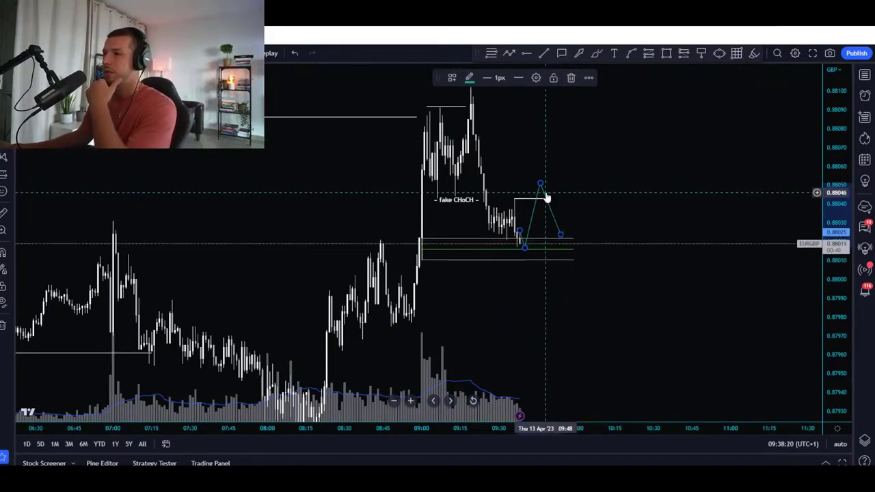
{"action": "left_click_drag", "start_coordinate": [439, 77], "coordinate": [316, 53]}
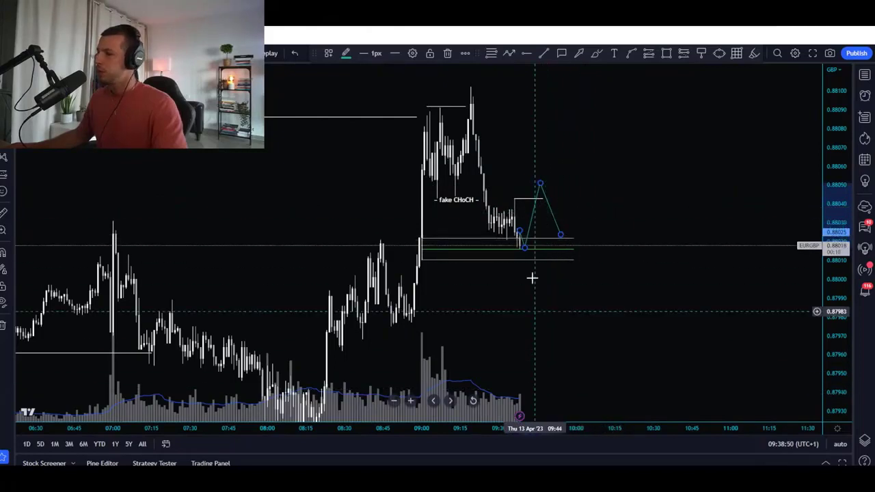
{"action": "left_click", "coordinate": [447, 54]}
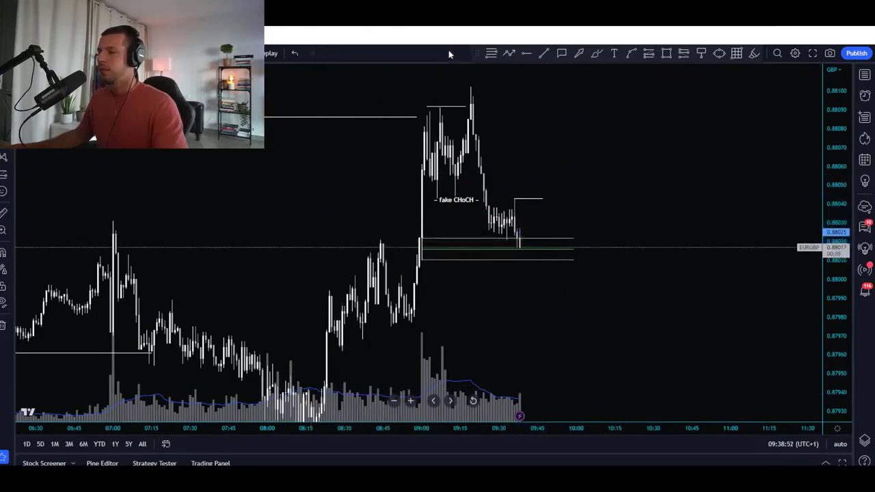
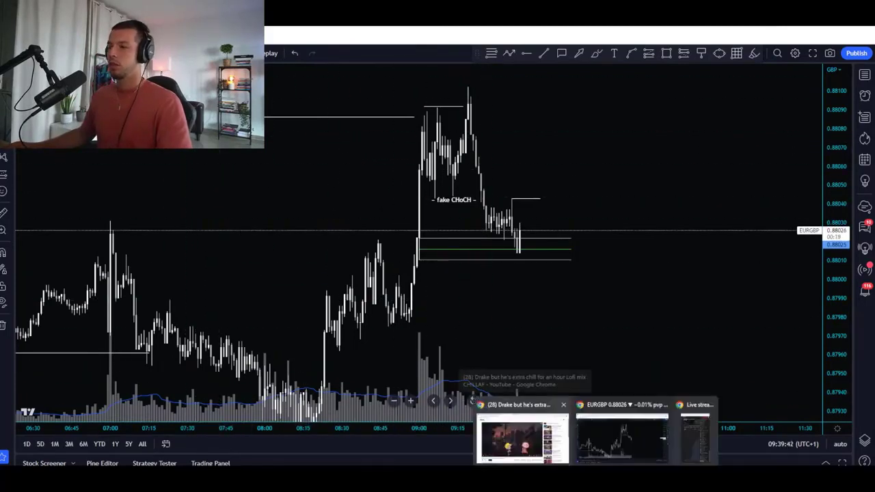
Switch to the YouTube window playing the lofi mix and return to the EURGBP chart in TradingView
{"action": "left_click", "coordinate": [530, 445]}
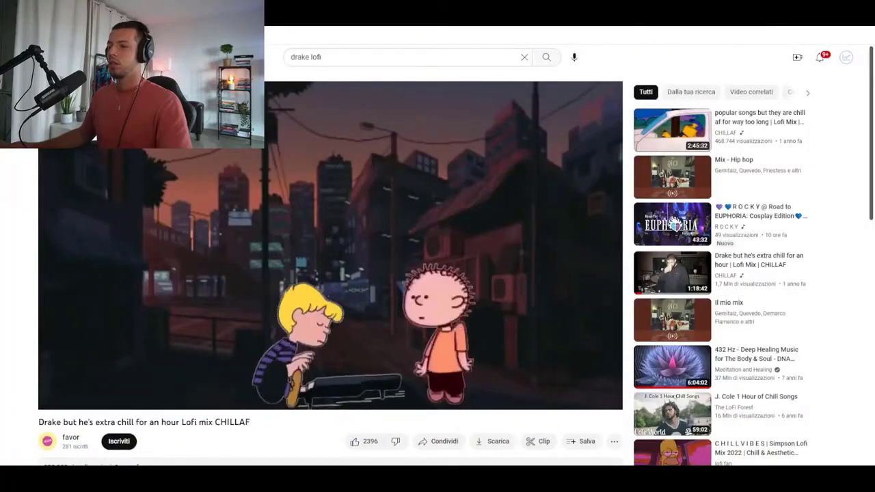
{"action": "left_click", "coordinate": [615, 445]}
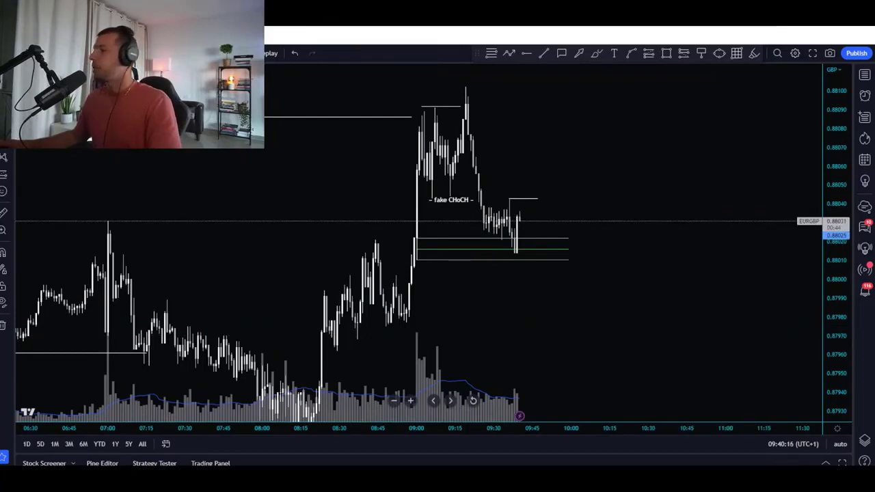
Take a snapshot of the marked-up EURGBP chart
{"action": "left_click", "coordinate": [830, 56]}
{"action": "left_click", "coordinate": [806, 115]}
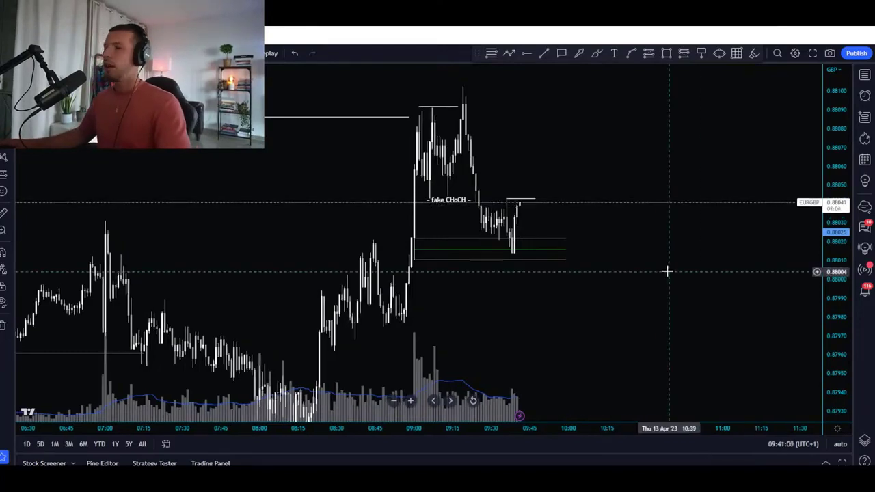
{"action": "left_click_drag", "start_coordinate": [852, 336], "coordinate": [846, 311]}
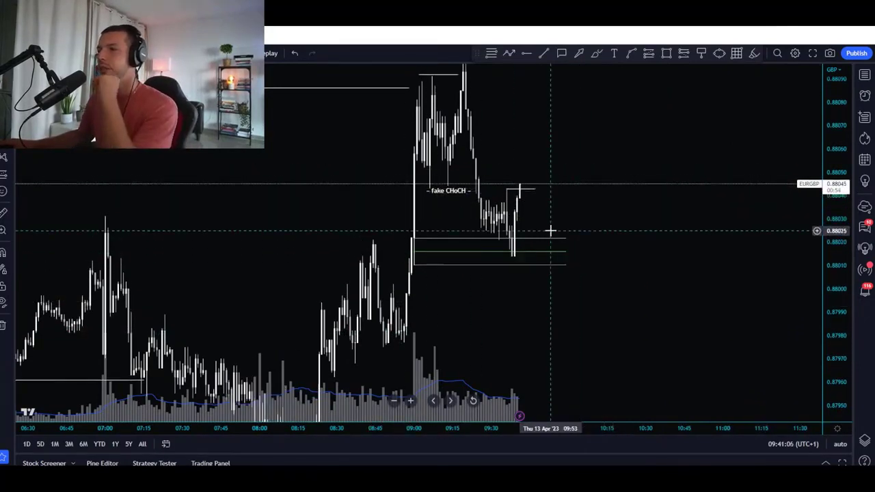
Draw a rectangle marking the refined entry zone from about 0.88026 down to 0.88013, spanning 09:39 to about 10:05 on 13 April
{"action": "scroll", "coordinate": [833, 227], "scroll_direction": "down", "scroll_amount": 1}
{"action": "left_click_drag", "start_coordinate": [832, 227], "coordinate": [817, 284]}
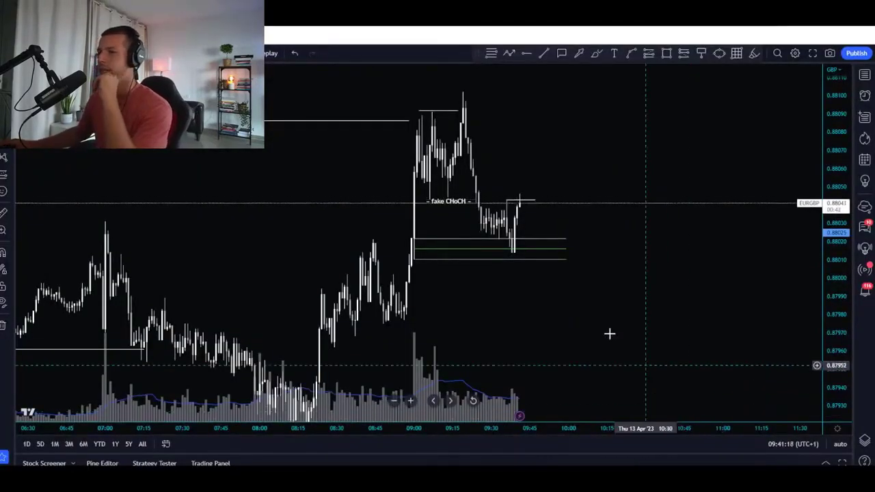
{"action": "mouse_move", "coordinate": [595, 479]}
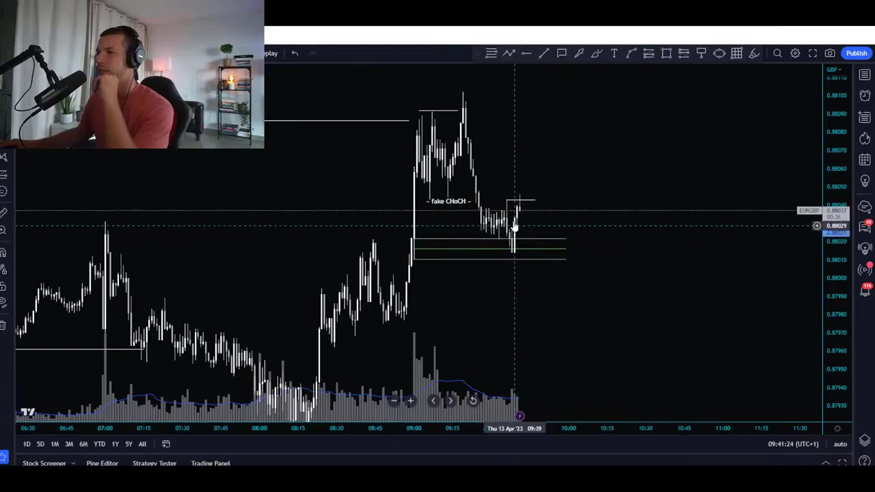
{"action": "left_click", "coordinate": [668, 55]}
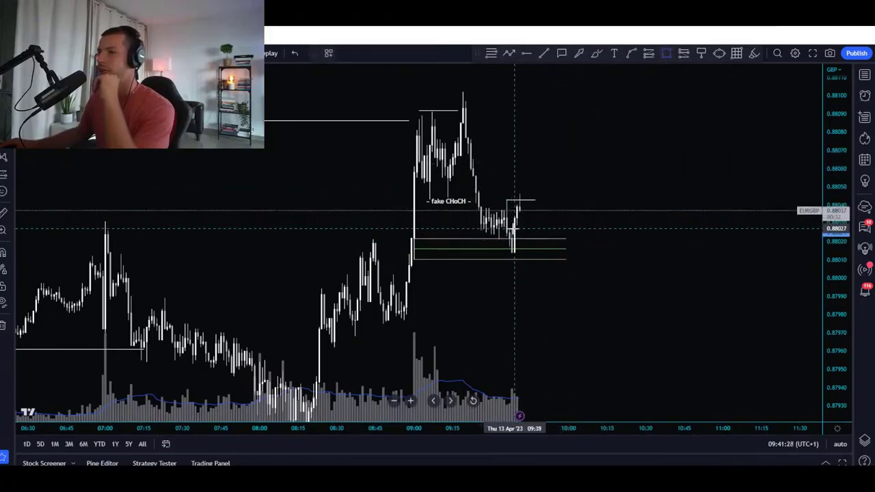
{"action": "mouse_move", "coordinate": [511, 231]}
{"action": "left_mouse_down"}
{"action": "mouse_move", "coordinate": [572, 262]}
{"action": "mouse_move", "coordinate": [581, 253]}
{"action": "left_mouse_up"}
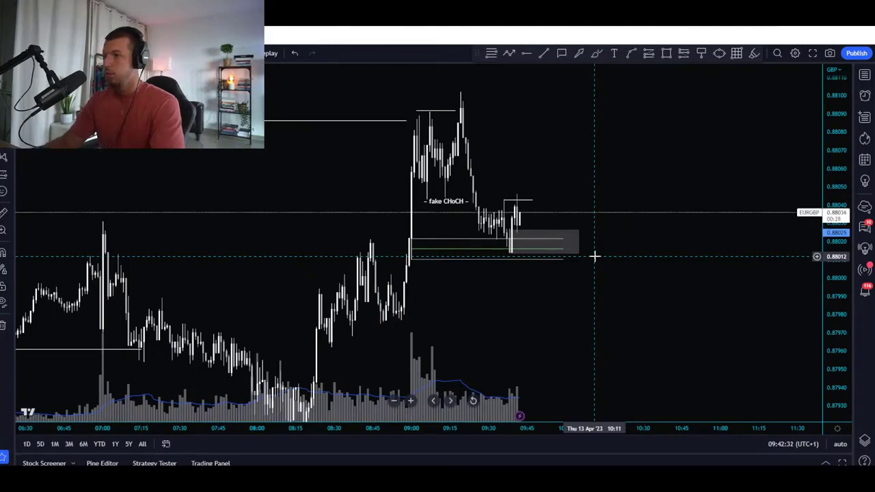
Place a long position on EURGBP at the new zone with entry 0.88026, stop 0.88012 and target 0.88086
{"action": "left_click", "coordinate": [649, 53]}
{"action": "left_click", "coordinate": [521, 232]}
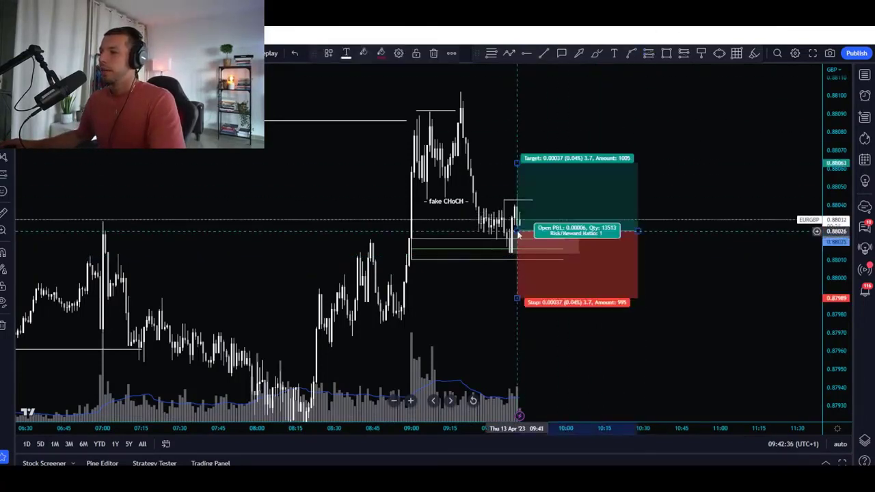
{"action": "left_click_drag", "start_coordinate": [517, 296], "coordinate": [511, 253]}
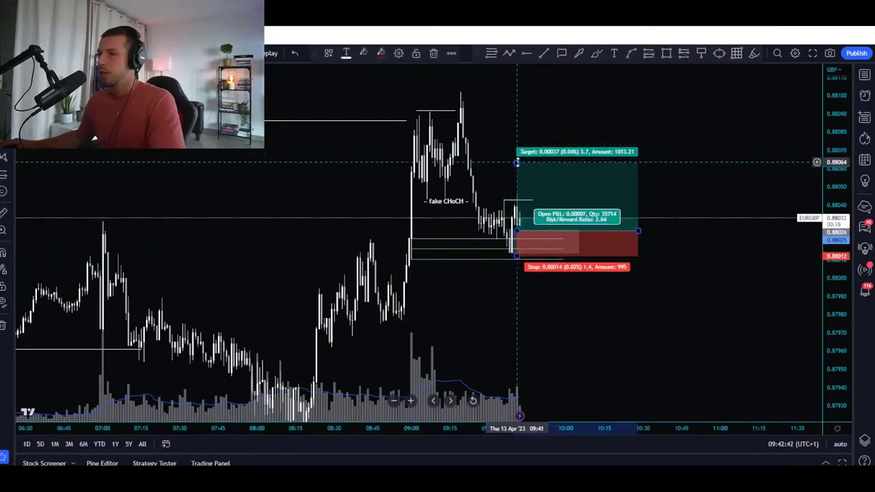
{"action": "left_click_drag", "start_coordinate": [517, 162], "coordinate": [515, 121]}
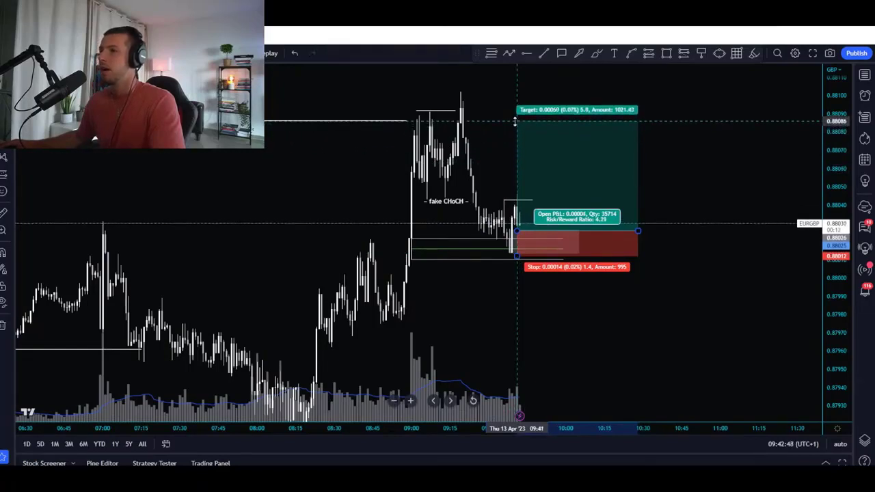
{"action": "left_click", "coordinate": [704, 174]}
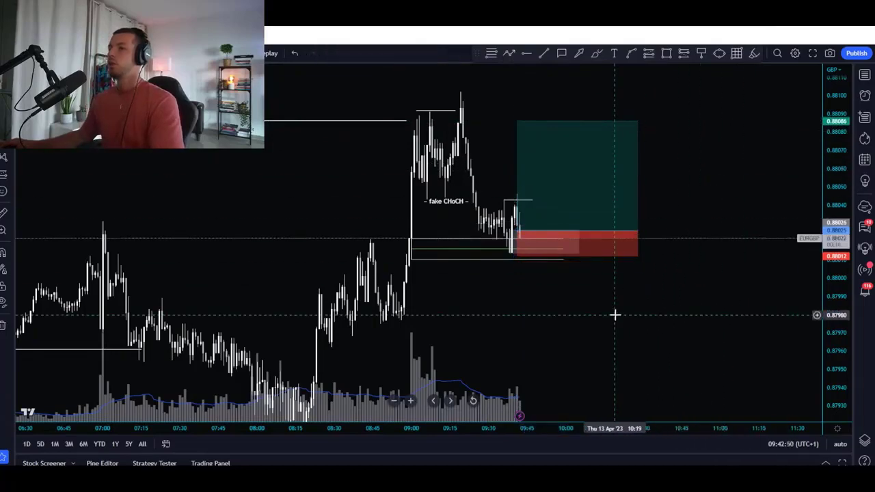
Examine the long position against the earlier session range and display its target, stop and risk/reward details
{"action": "left_click_drag", "start_coordinate": [645, 428], "coordinate": [684, 429]}
{"action": "left_click_drag", "start_coordinate": [830, 298], "coordinate": [828, 336]}
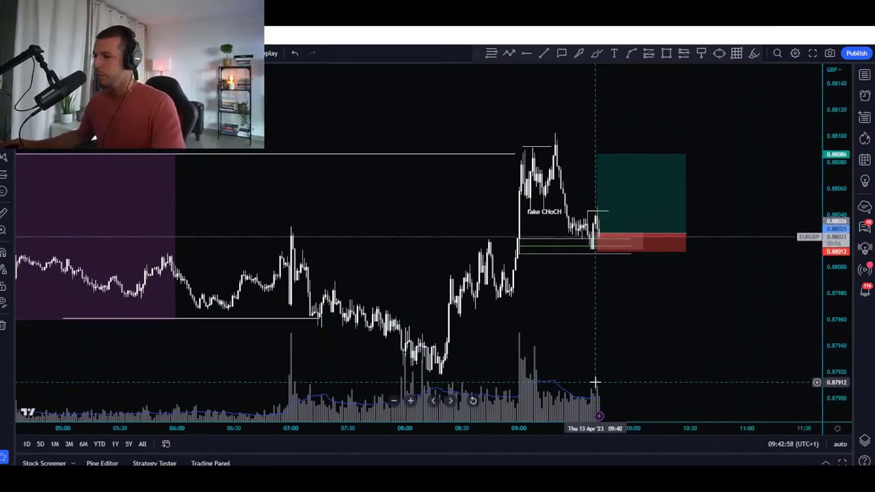
{"action": "left_click_drag", "start_coordinate": [673, 428], "coordinate": [694, 428]}
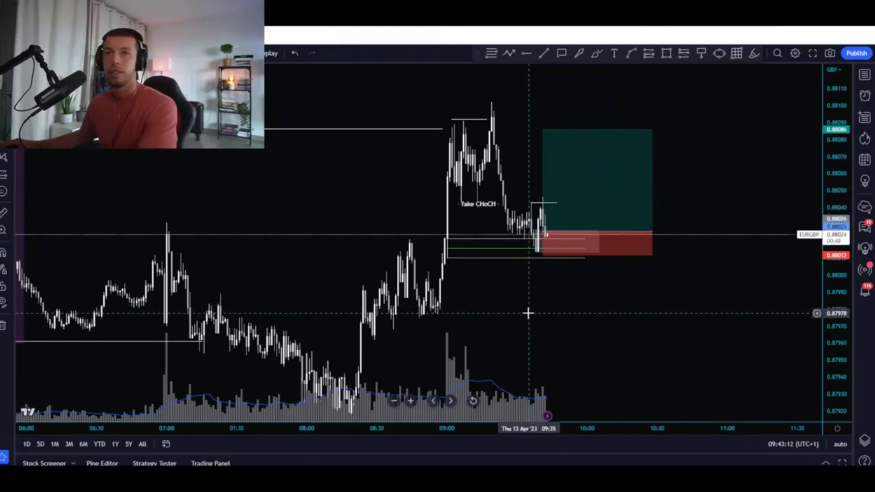
{"action": "left_click", "coordinate": [556, 236]}
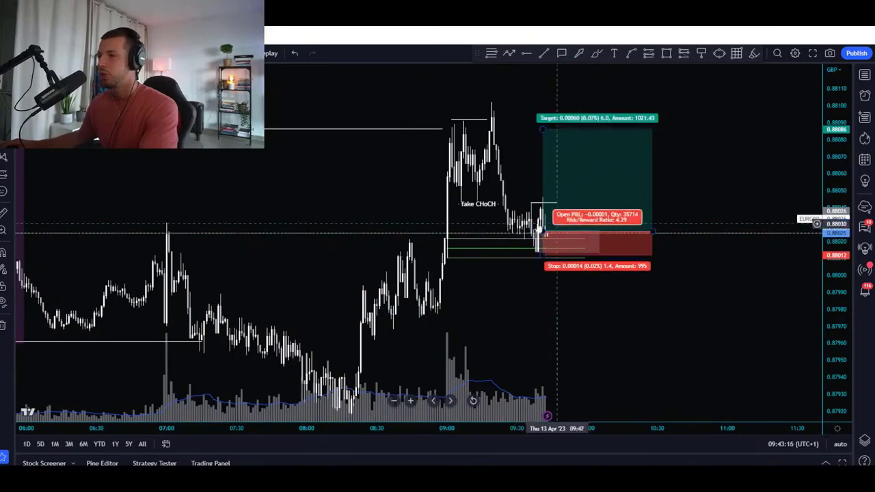
Step through the watchlist charts from EURGBP past XAUUSD to NZDCAD
{"action": "key", "text": "space"}
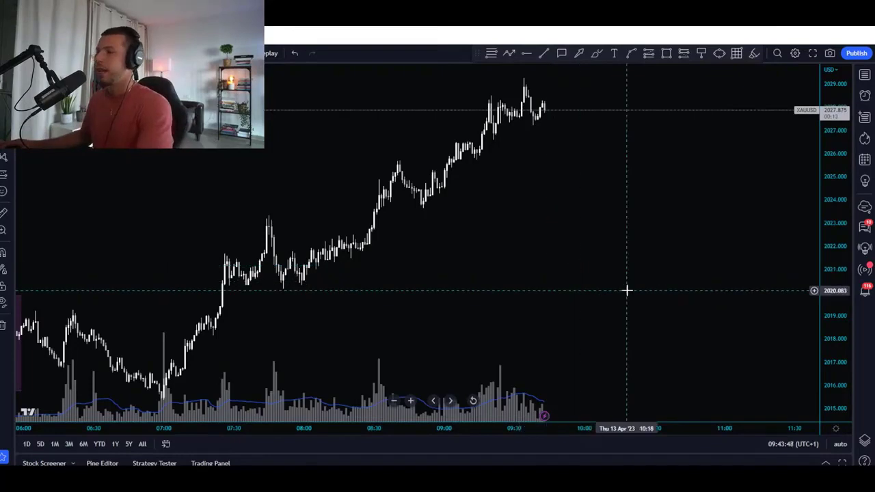
{"action": "key", "text": "Down"}
{"action": "key", "text": "Down"}
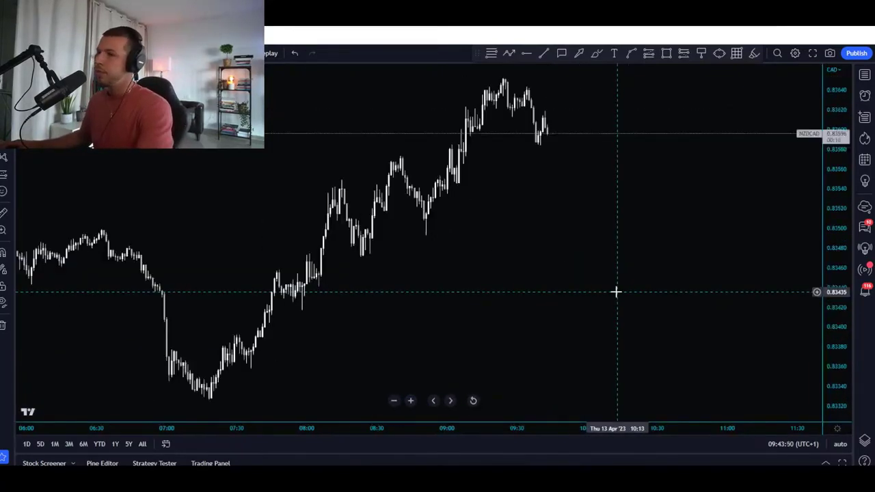